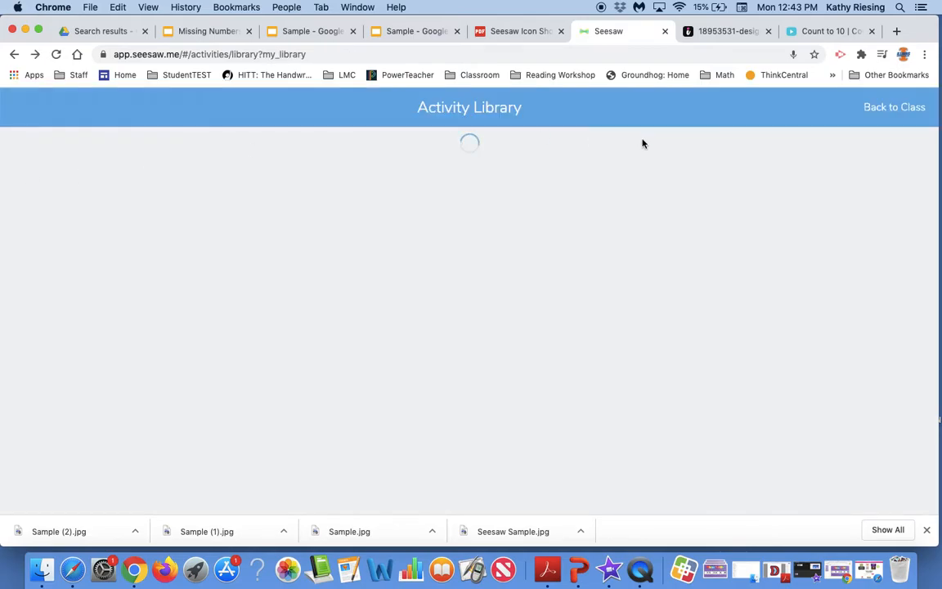
Return to the class and start creating a new activity from the assign-activity library
click(881, 110)
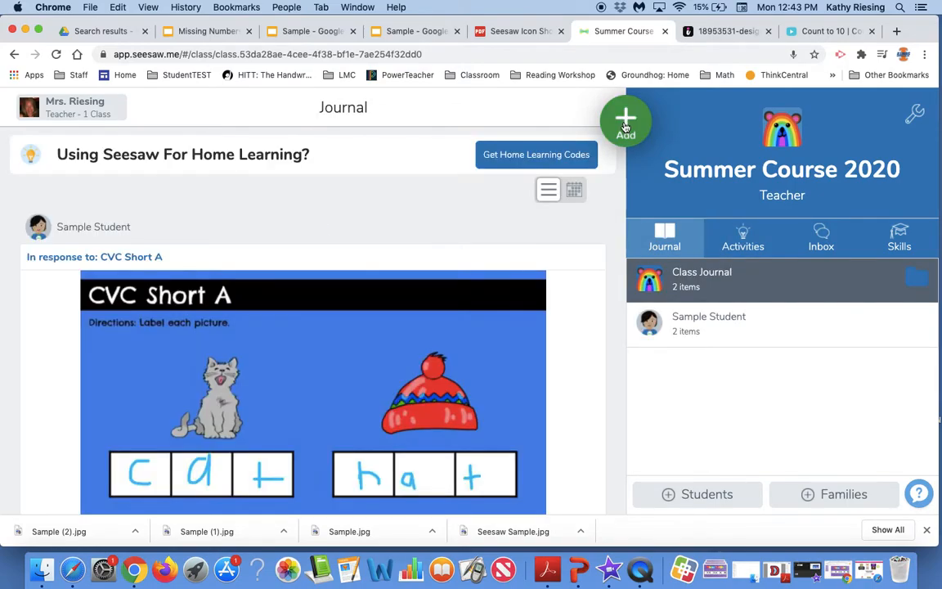
click(625, 123)
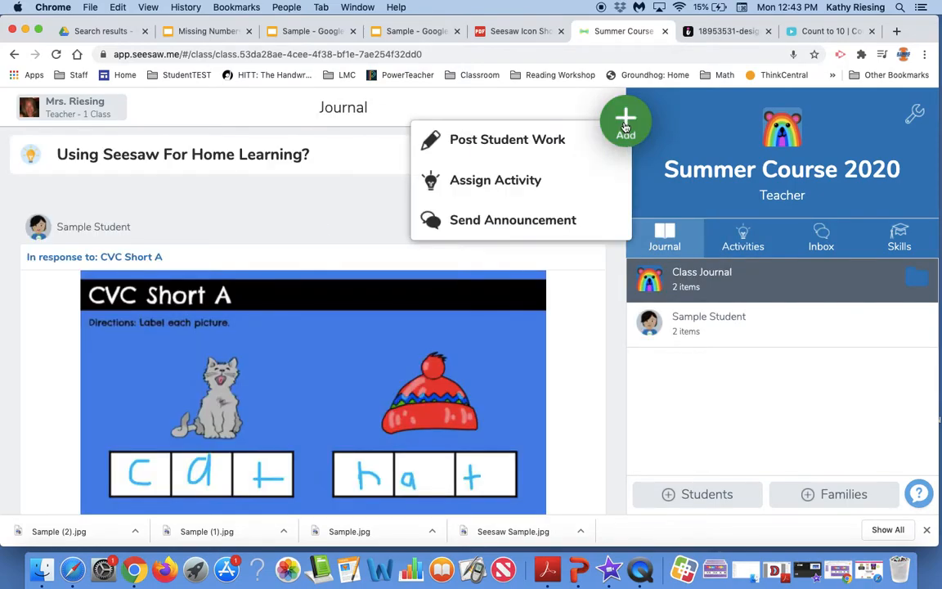
click(500, 180)
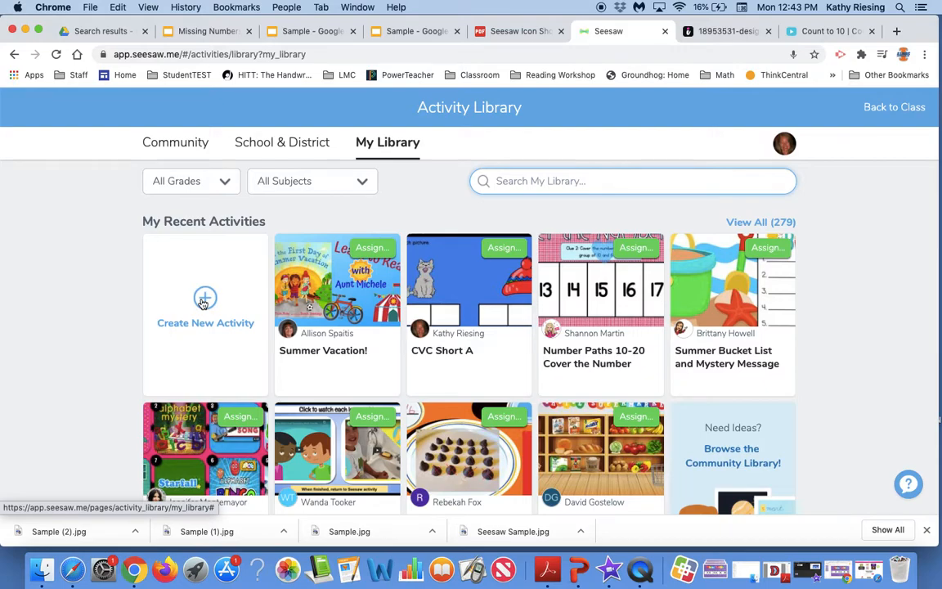
click(203, 302)
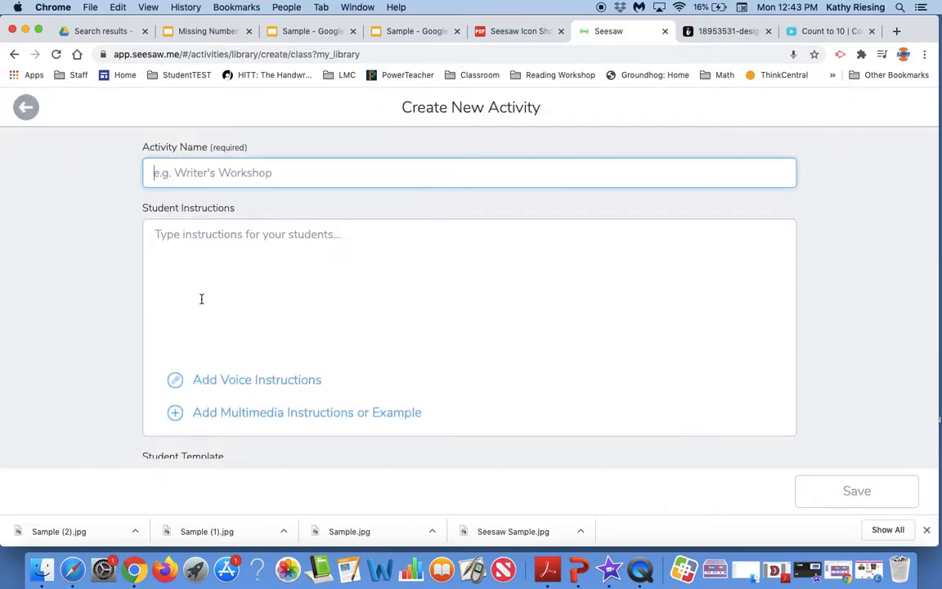
Name the new activity Numbers 1-10
text(M)
key(BackSpace)
text(Numbers 1-10)
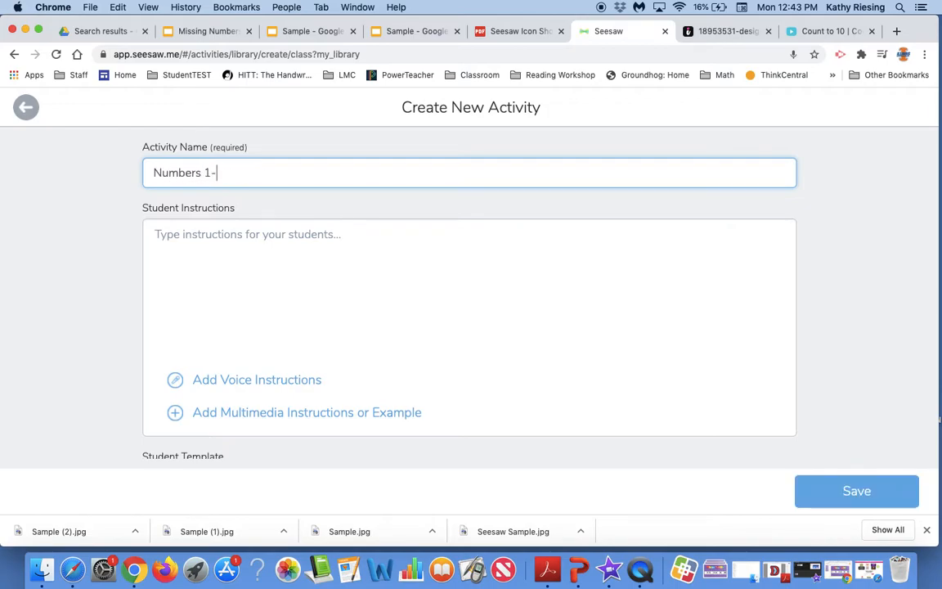
Paste the four-line student instructions with icon shortcuts into the Student Instructions box
click(165, 233)
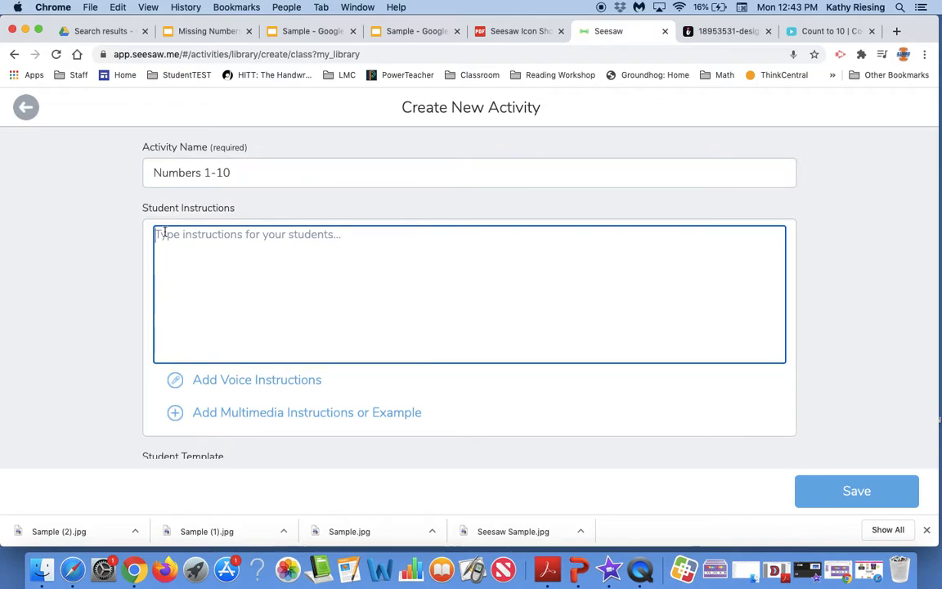
click(520, 31)
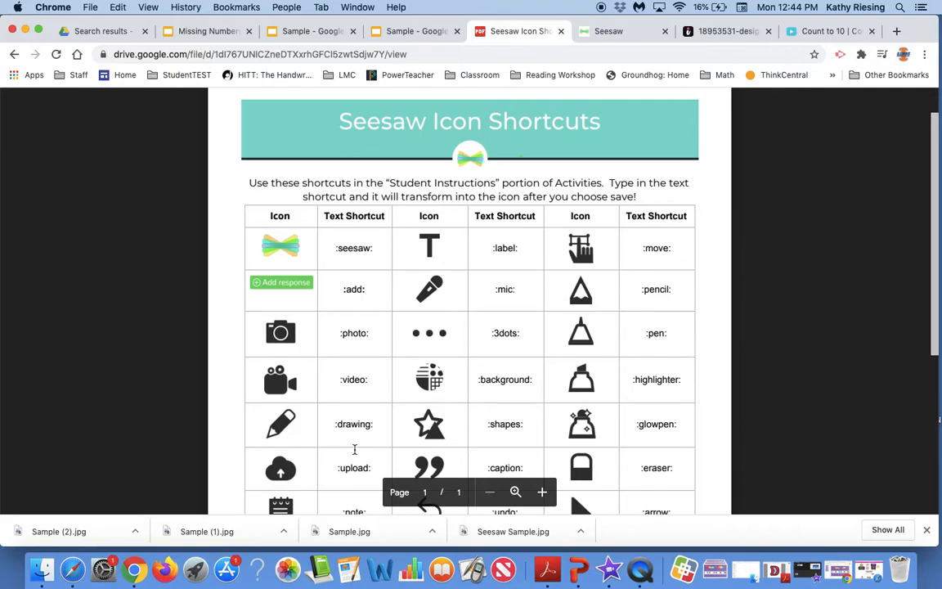
click(608, 34)
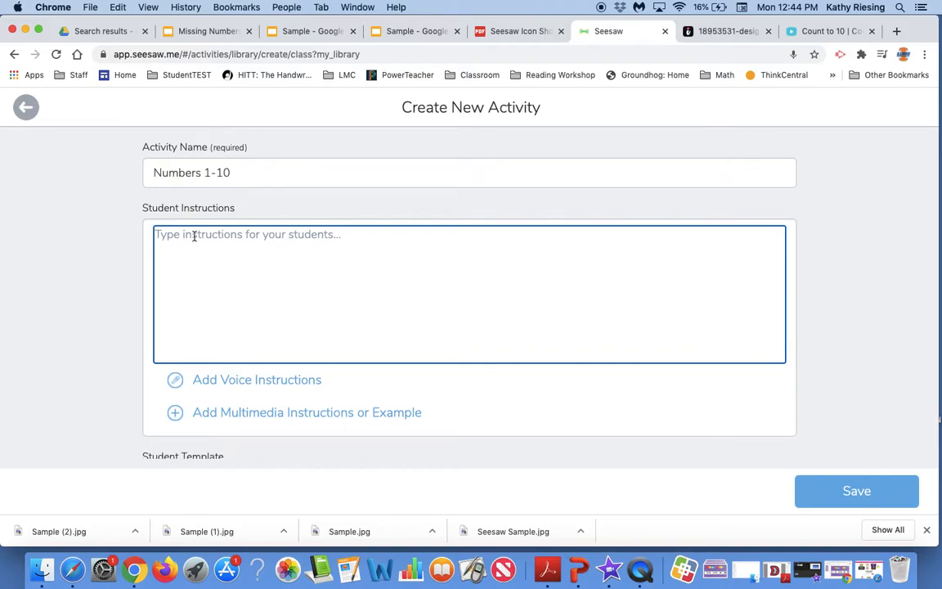
text(1. Click the :link: to watch the video. 2. Click the :add: to begin the activity. 3. Use the :drawing: or :label: tool to fill in the missing numbers on each page. 4. Tap the :check: to add to your journal.)
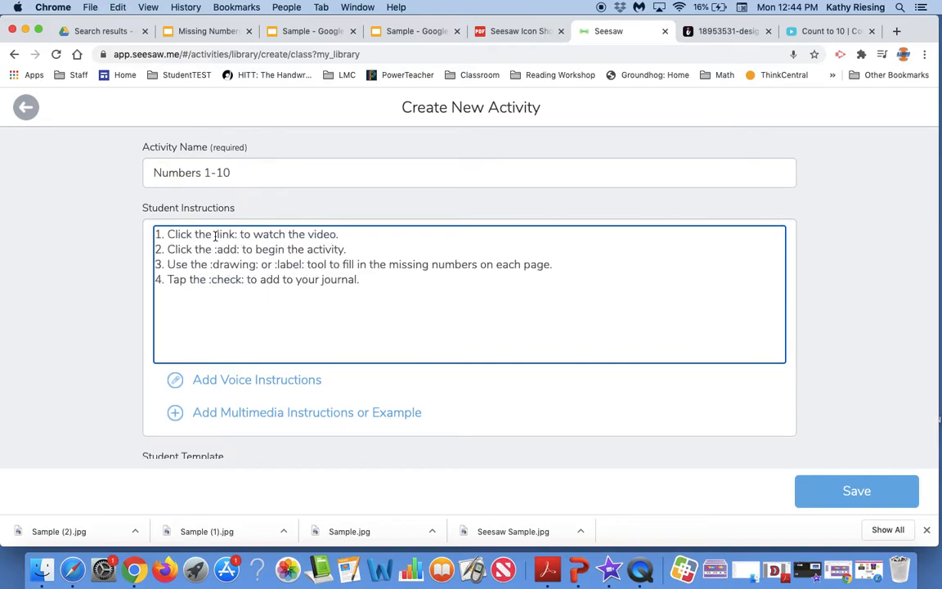
Delete the video-link instruction line and renumber the remaining instructions 1 to 3
click(215, 235)
text(:)
drag(341, 235, 158, 234)
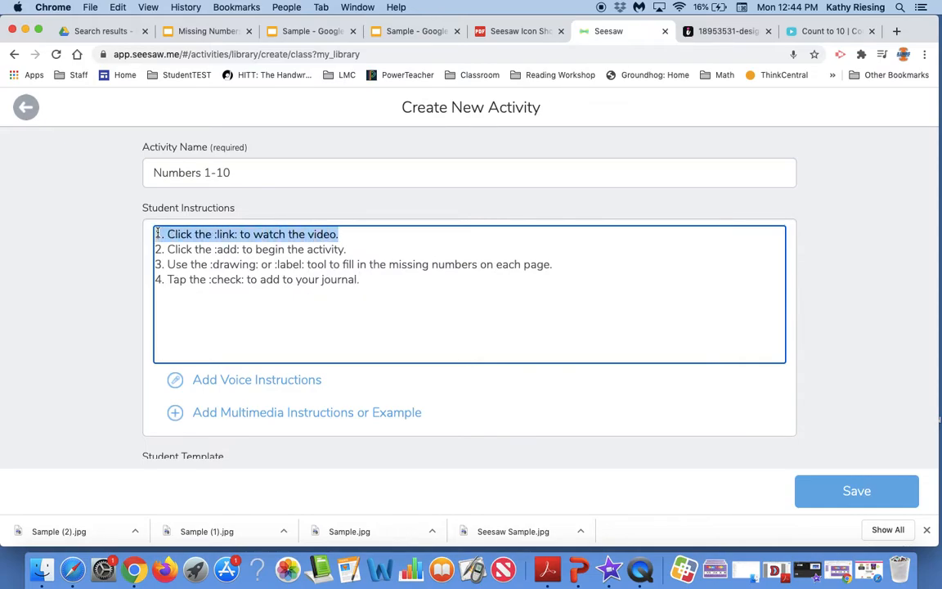
key(BackSpace)
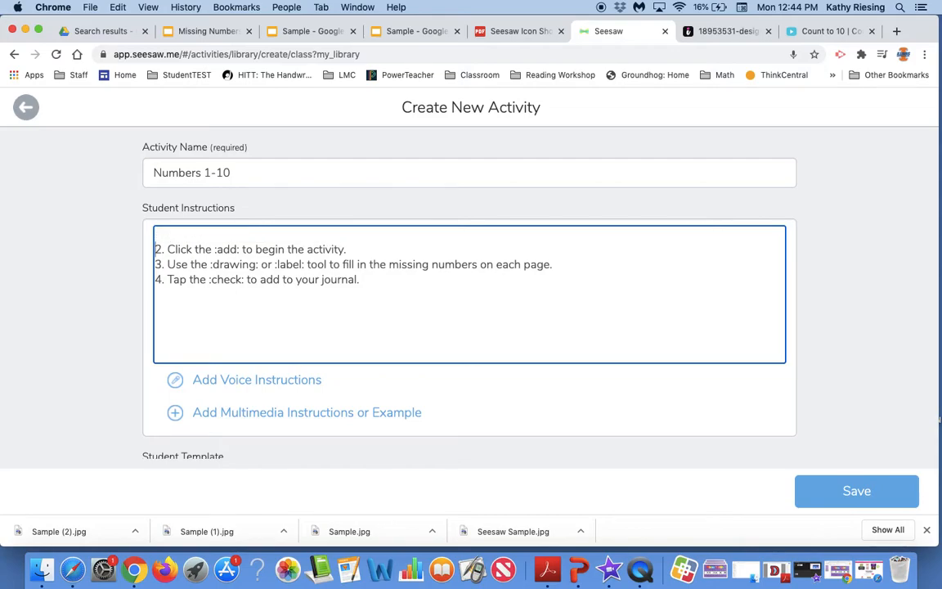
key(Delete)
key(Delete)
text(1)
double_click(160, 249)
text(2)
double_click(160, 264)
text(3)
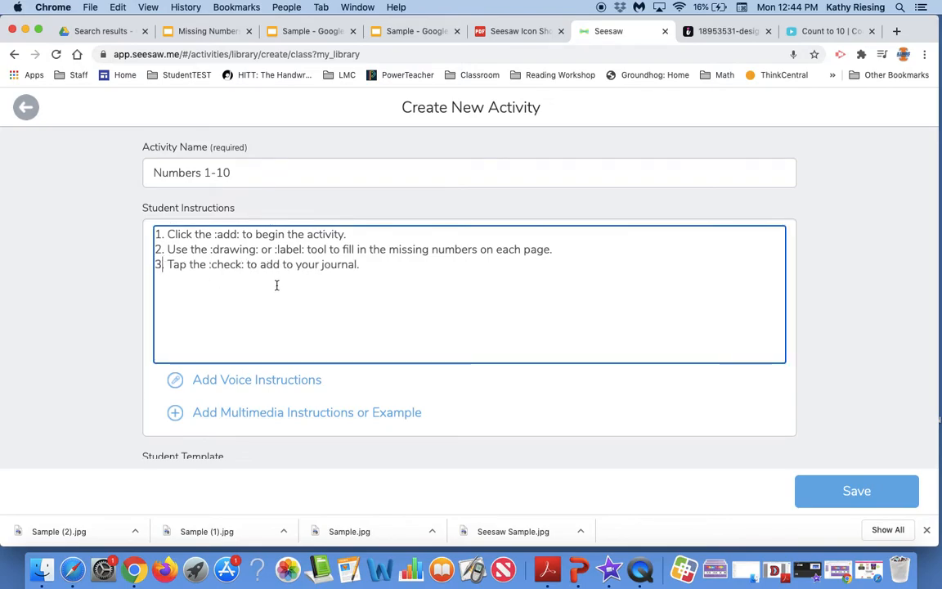
Upload Sample.jpg, Sample (1).jpg and Sample (2).jpg as the student template
click(242, 383)
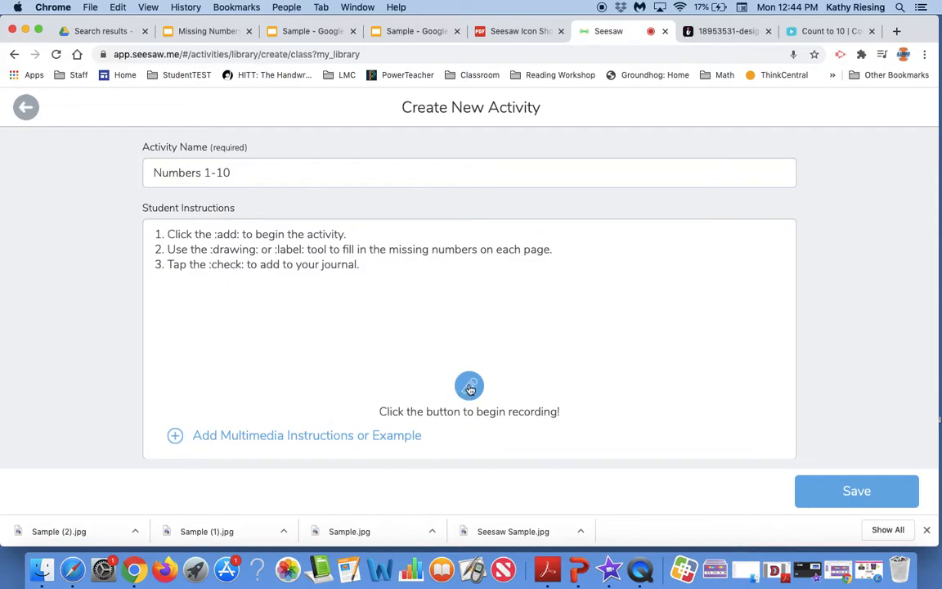
scroll(327, 399, down, 3)
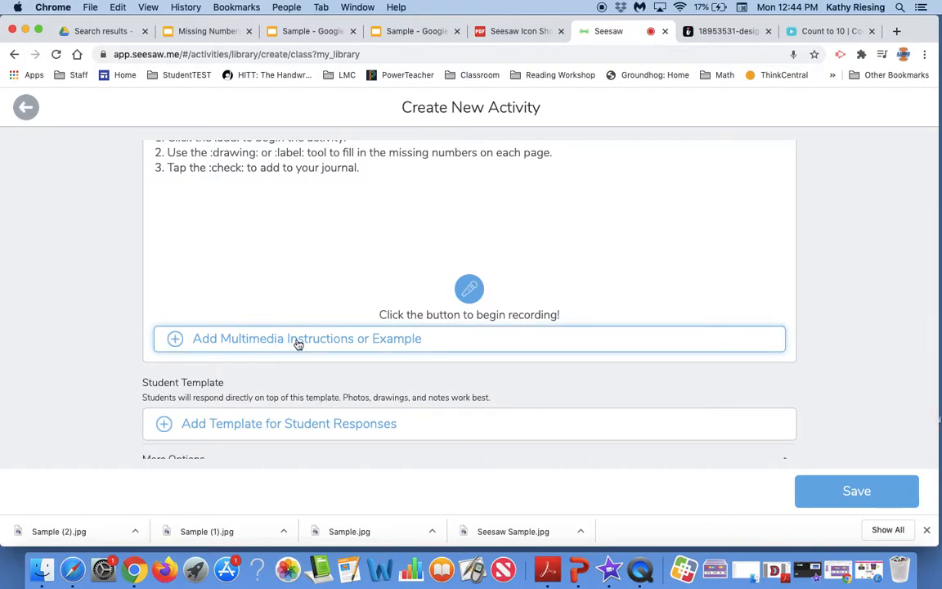
scroll(297, 344, down, 2)
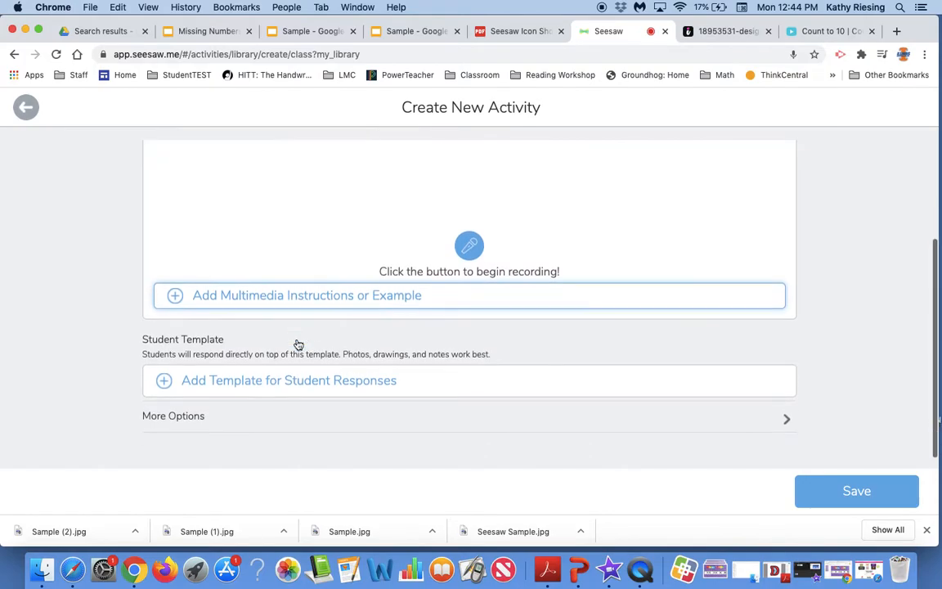
click(224, 388)
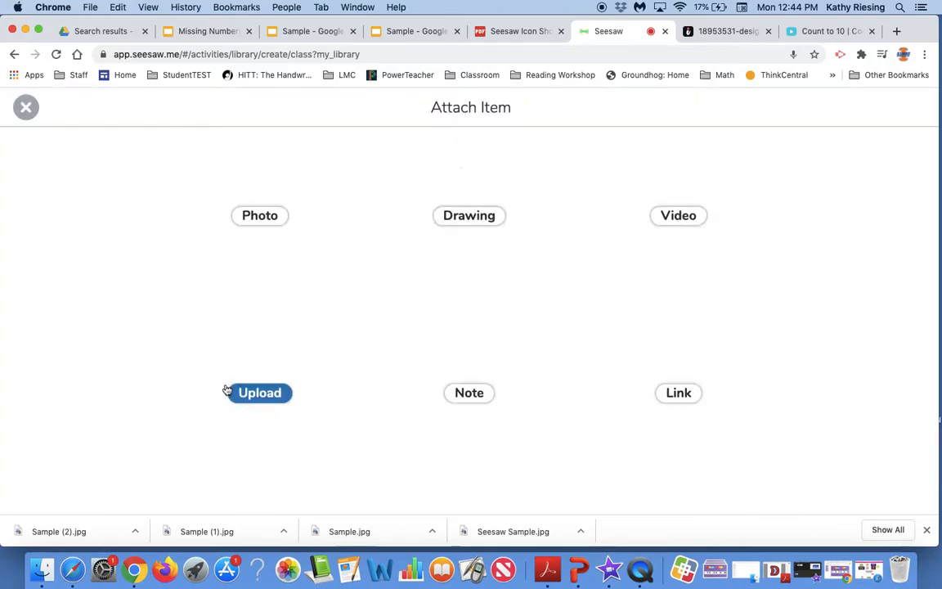
click(271, 411)
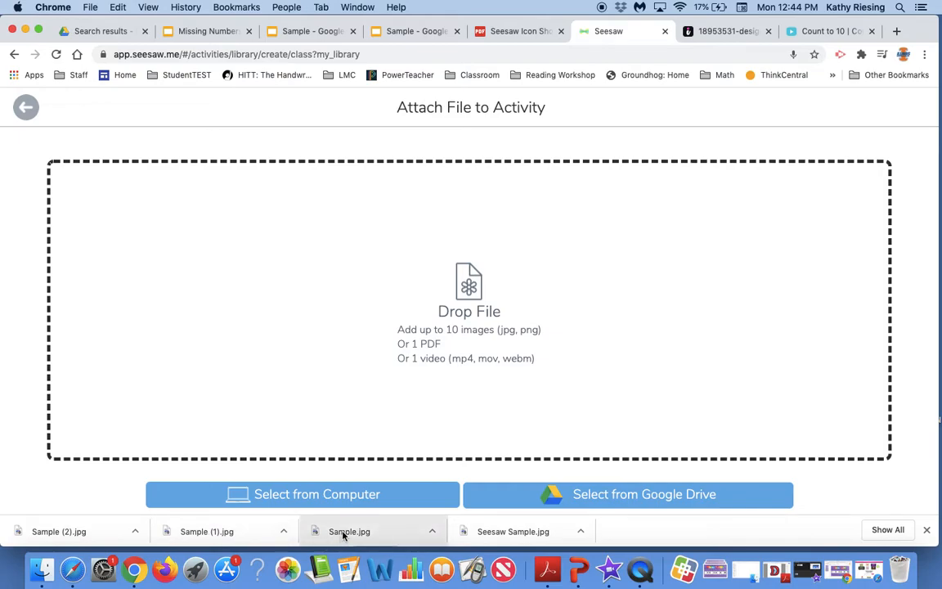
drag(344, 535, 375, 265)
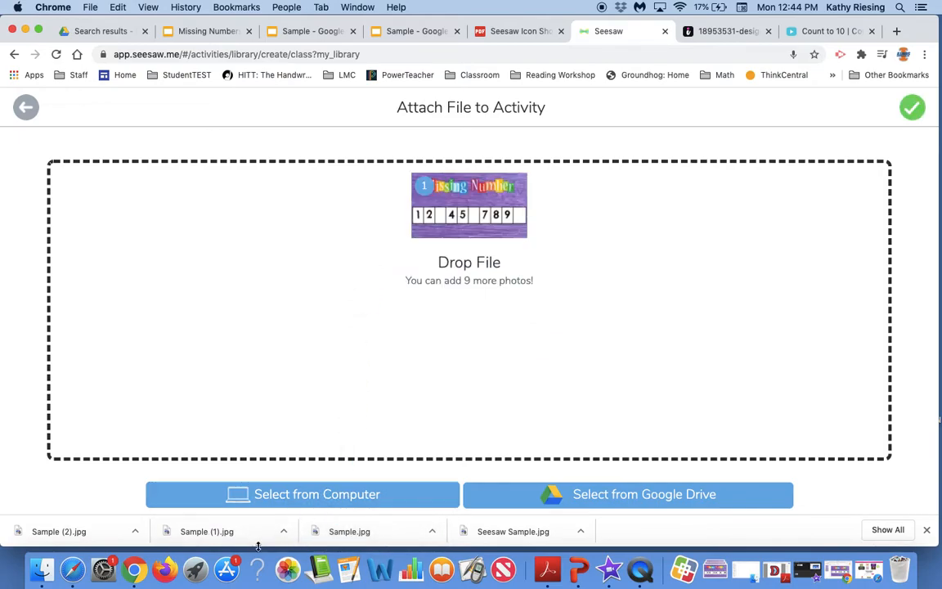
drag(238, 536, 474, 315)
drag(77, 534, 462, 311)
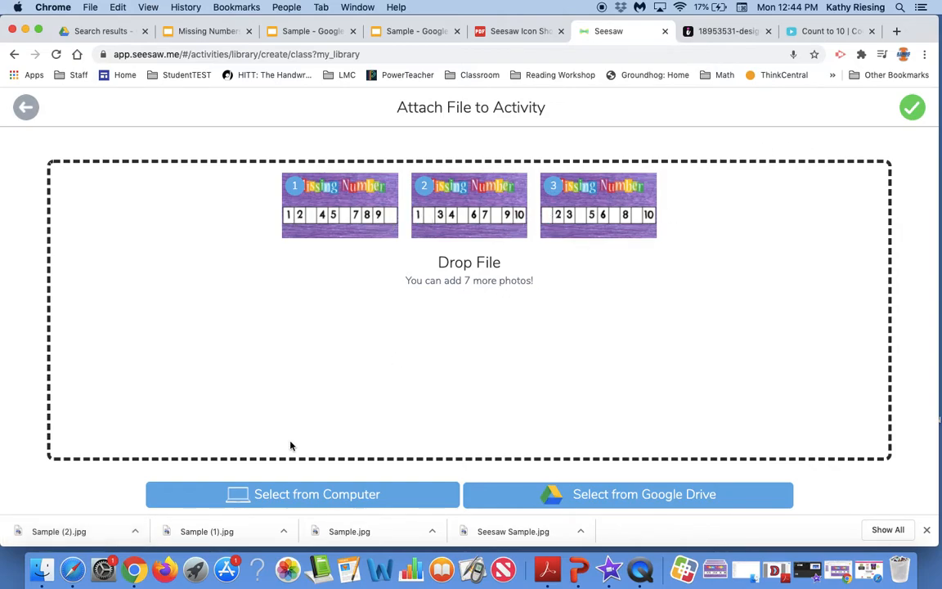
click(914, 112)
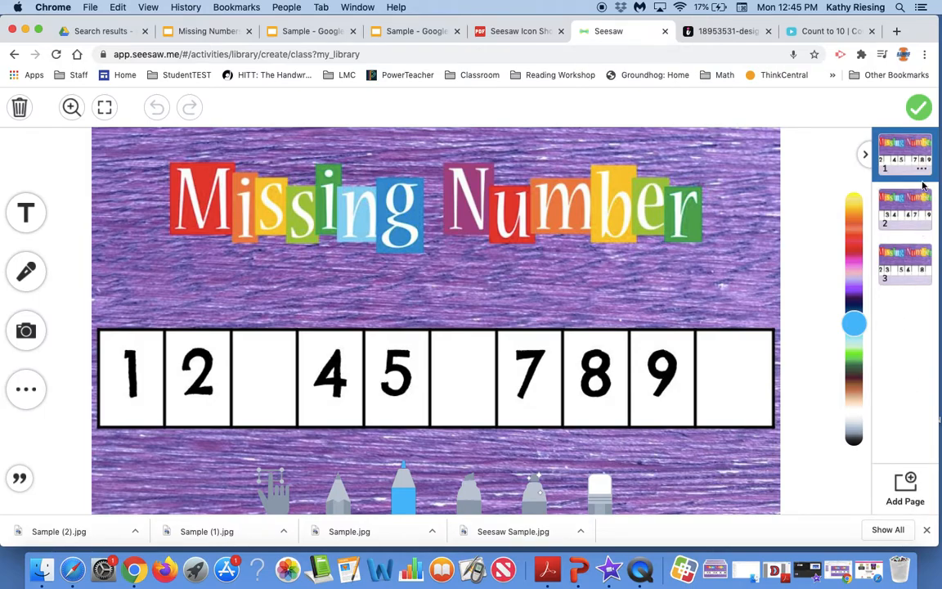
Check the three template pages, confirm the template and save the activity
click(922, 227)
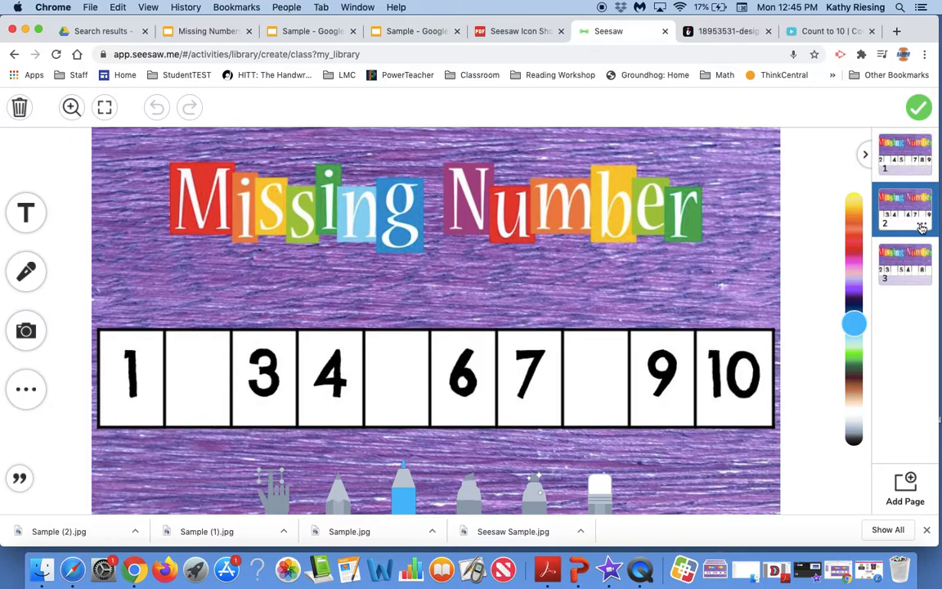
click(922, 226)
click(897, 250)
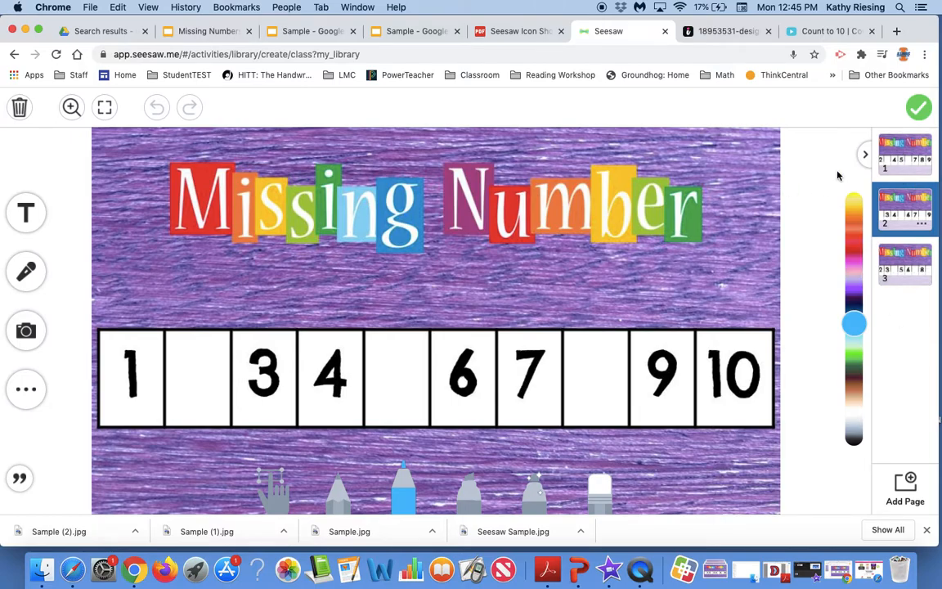
click(919, 107)
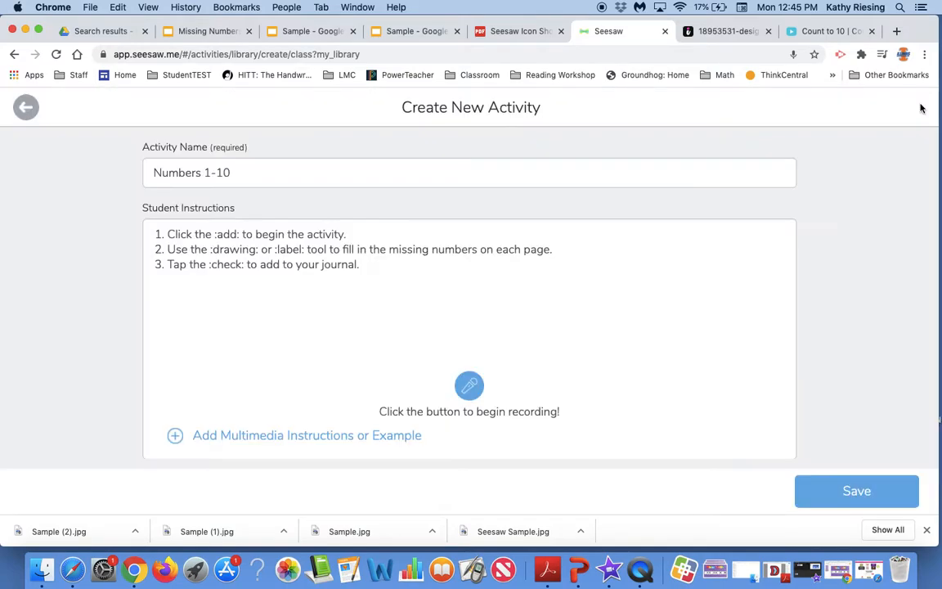
scroll(763, 409, down, 3)
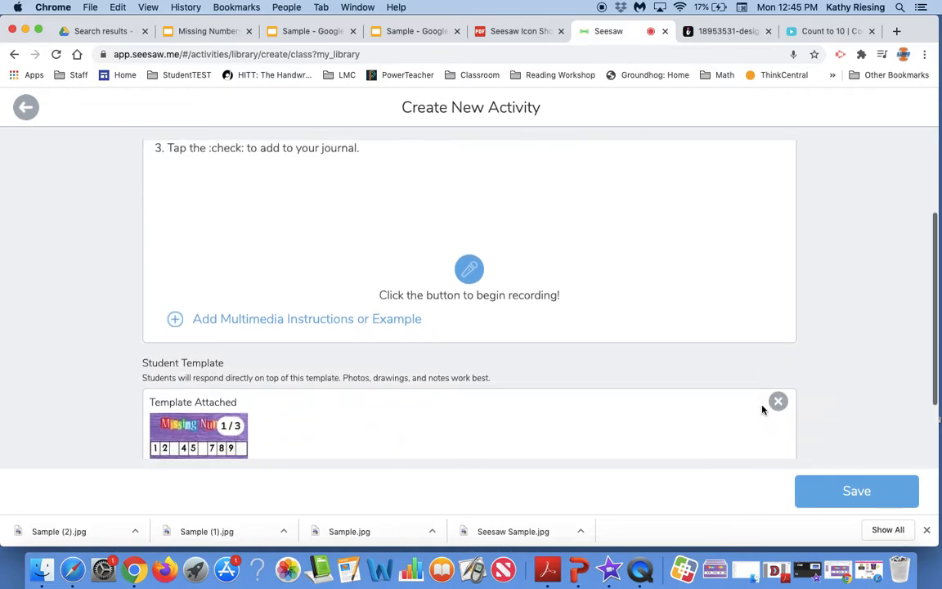
click(883, 499)
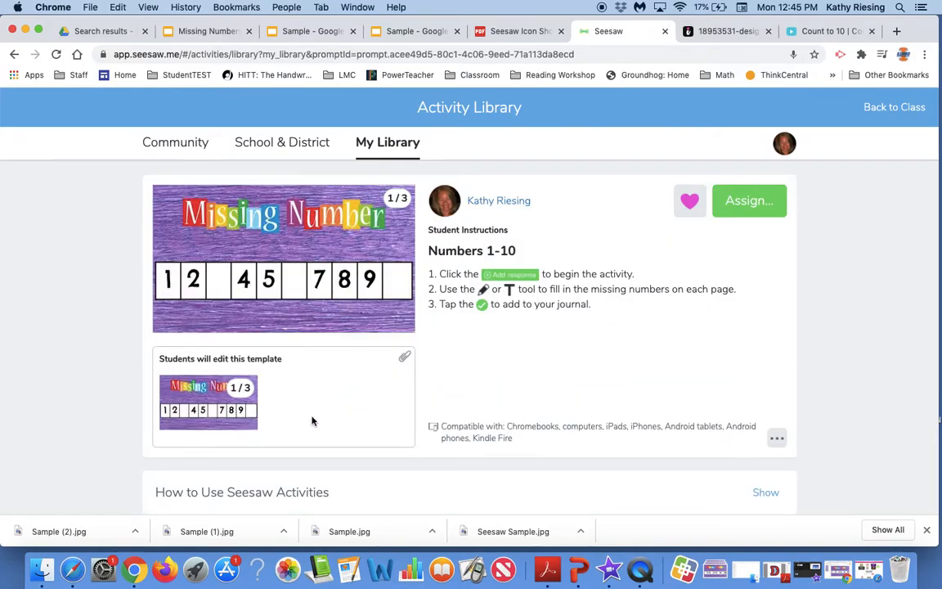
Open the activity's share options and close them
click(776, 439)
scroll(704, 467, down, 2)
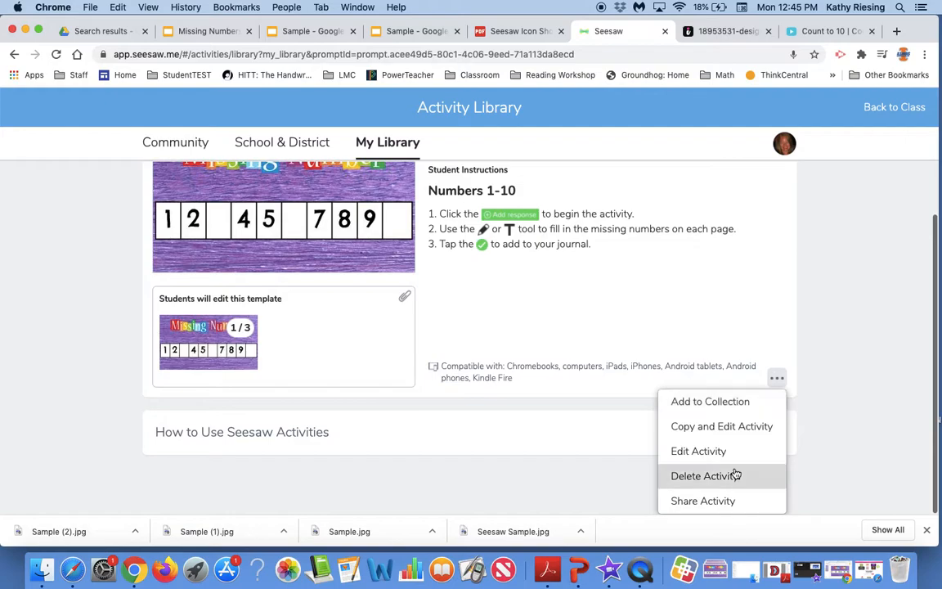
click(688, 501)
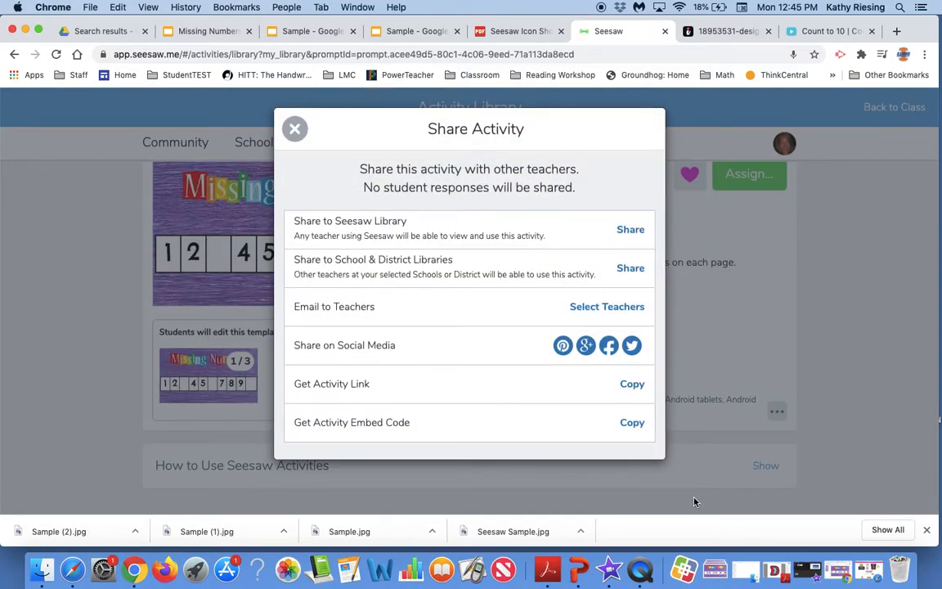
click(296, 129)
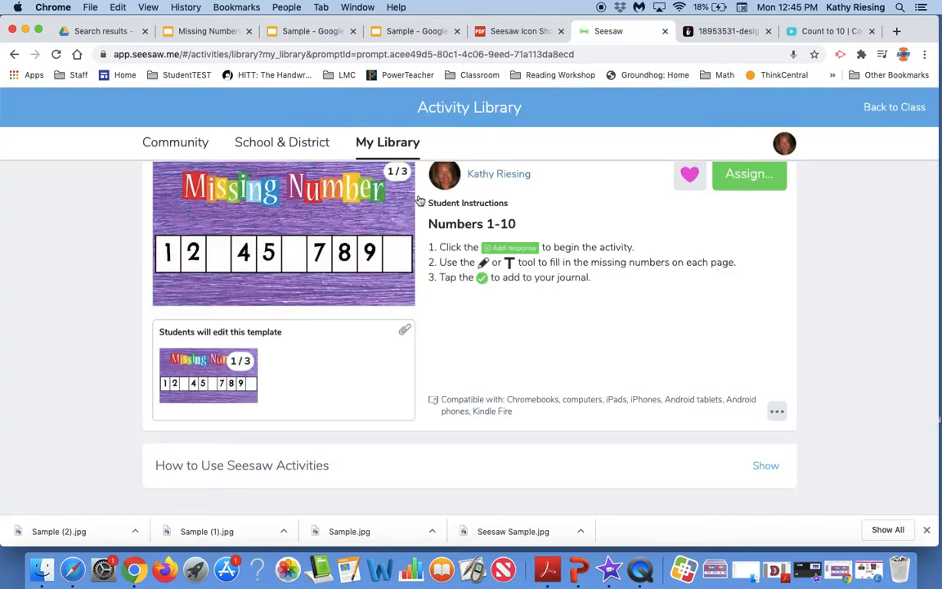
Edit the activity and replace its instructions with the pasted four-step list including the video-link line
scroll(610, 239, up, 1)
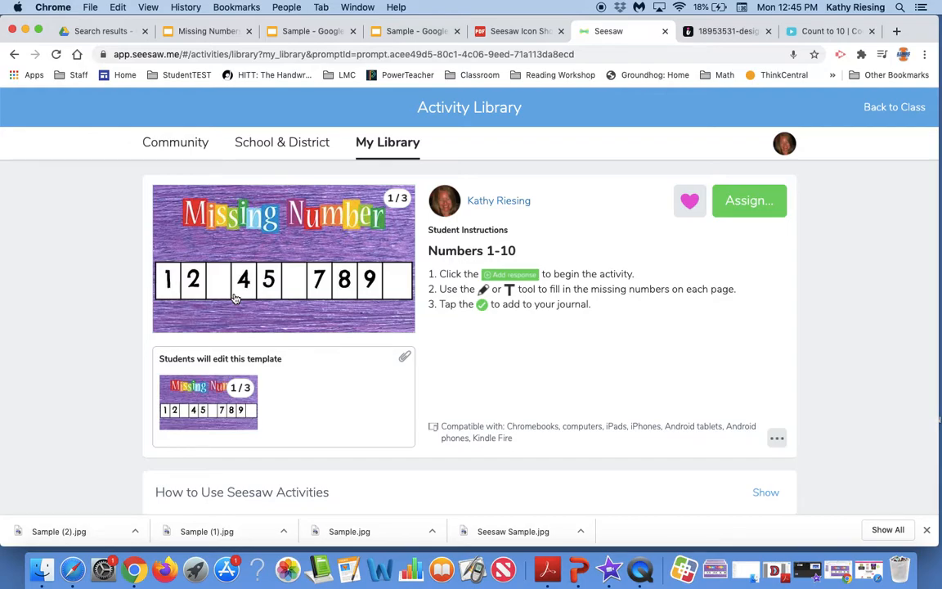
click(778, 443)
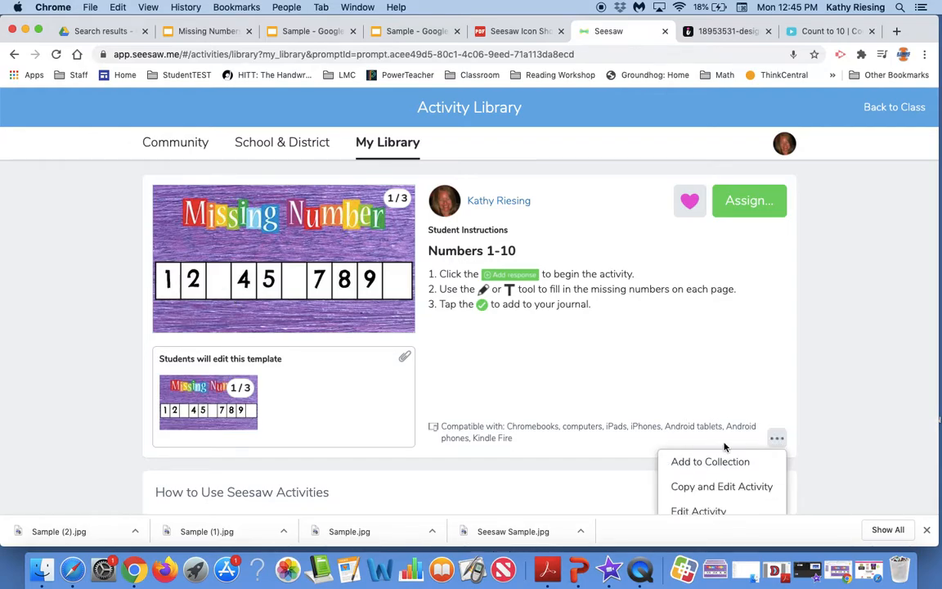
scroll(683, 450, down, 2)
click(677, 460)
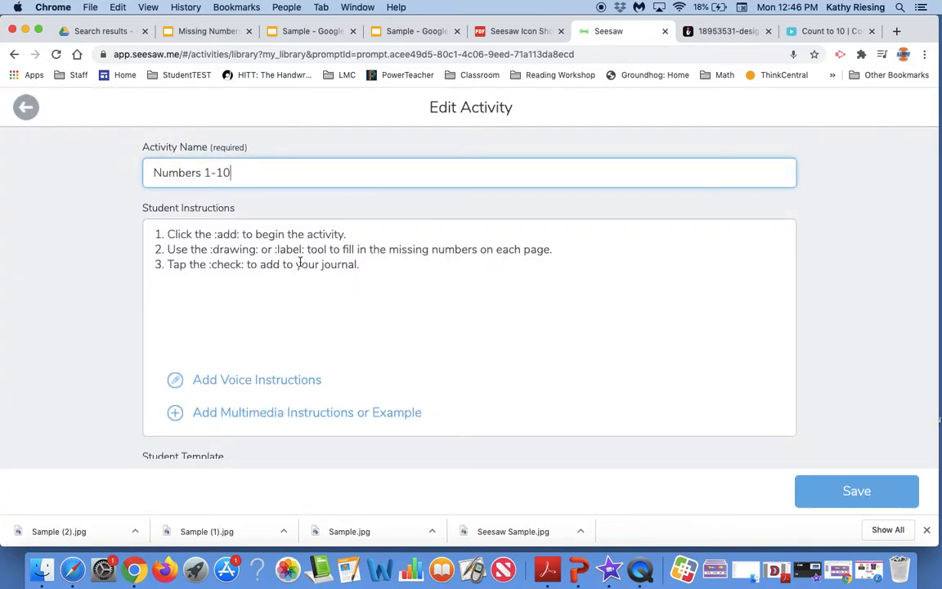
click(367, 267)
drag(367, 267, 152, 238)
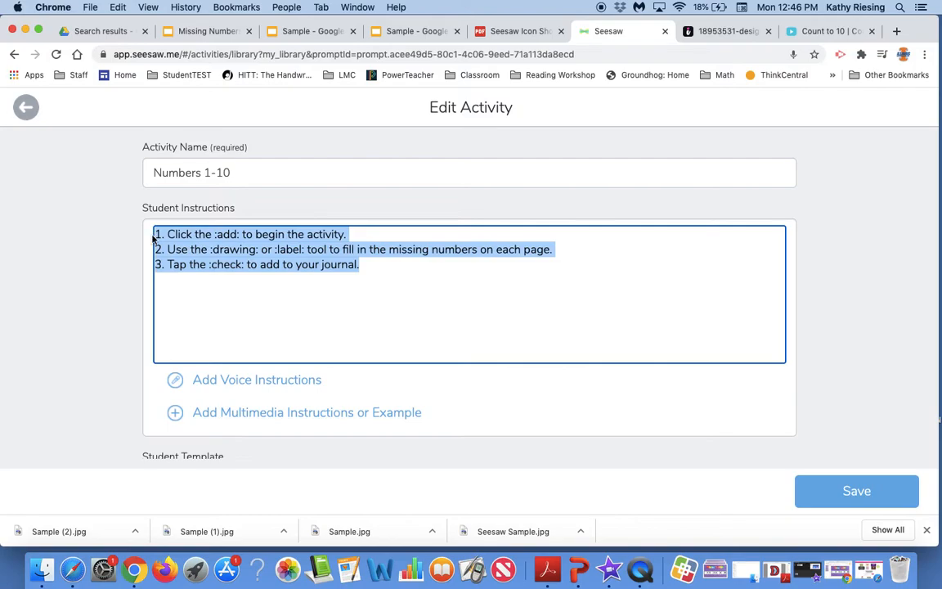
text(1. Click the :link: to watch the video. 2. Click the :add: to begin the activity. 3. Use the :drawing: or :label: tool to fill in the missing numbers on each page. 4. Tap the :check: to add to your journal.)
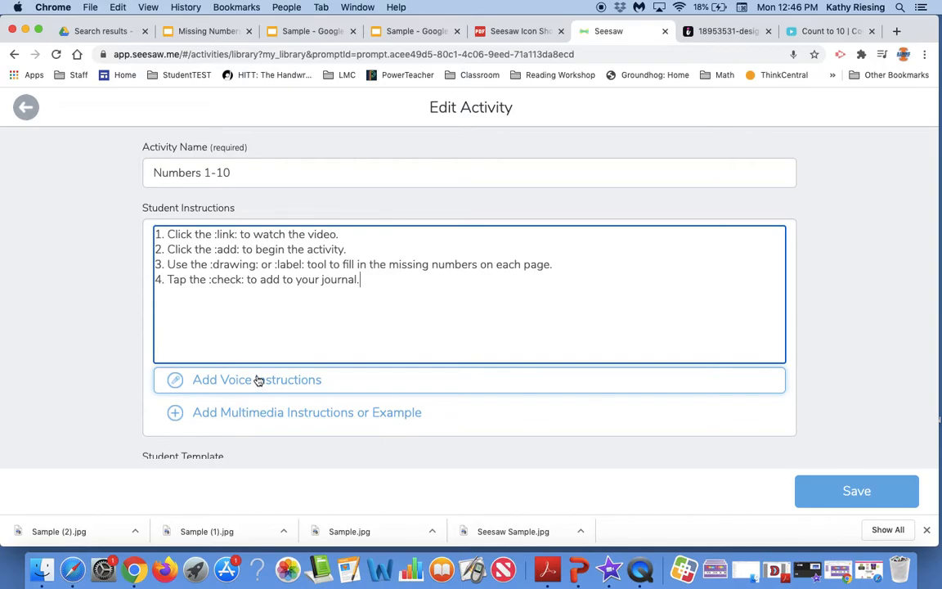
Open the multimedia attachment options, copy the Count to 10 video's web address and choose to attach a link
scroll(258, 380, down, 1)
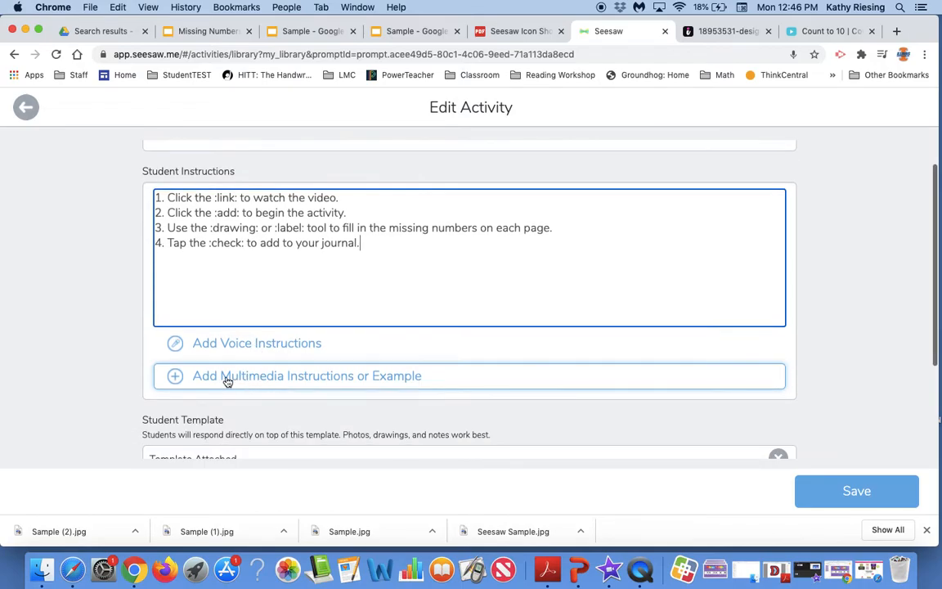
click(214, 378)
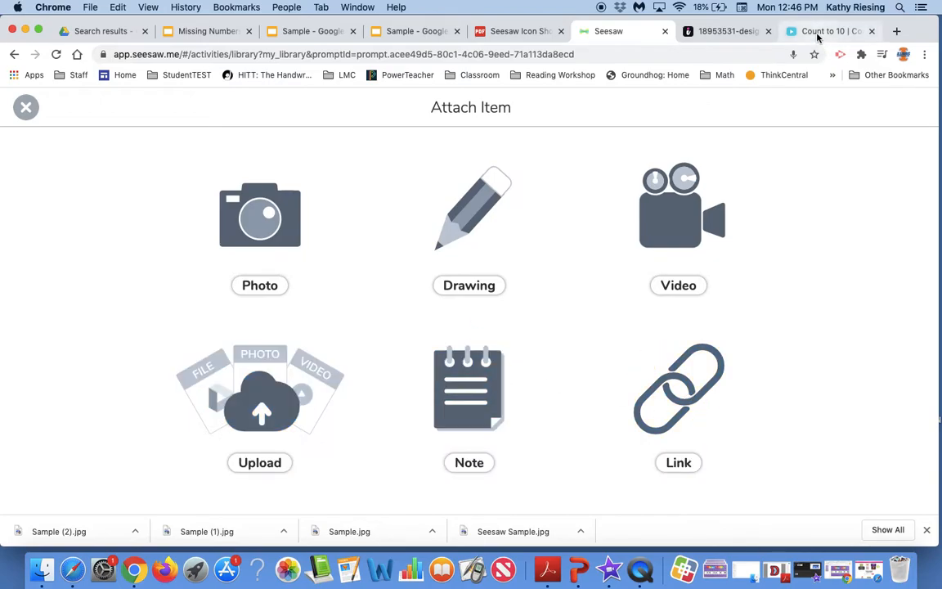
click(818, 33)
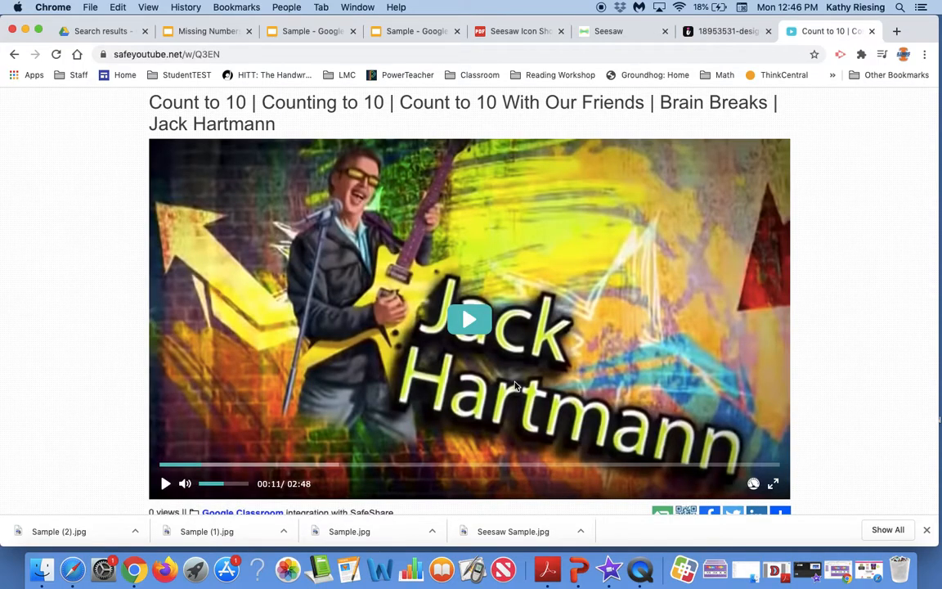
click(169, 54)
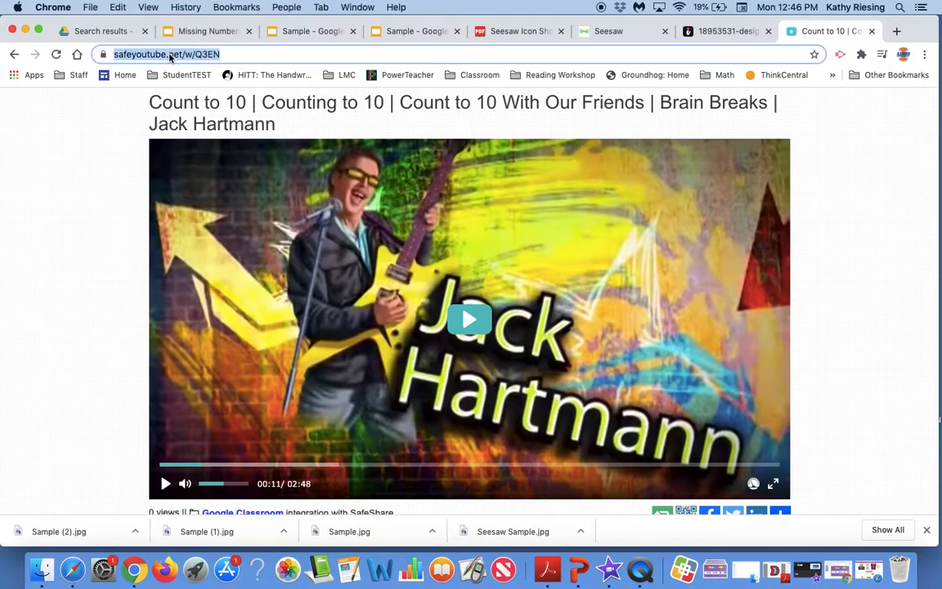
text(1. Click the :link: to watch the video. 2. Click the :add: to begin the activity. 3. Use the :drawing: or :label: tool to fill in the missing numbers on each page. 4. Tap the :check: to add to your journal.)
click(605, 31)
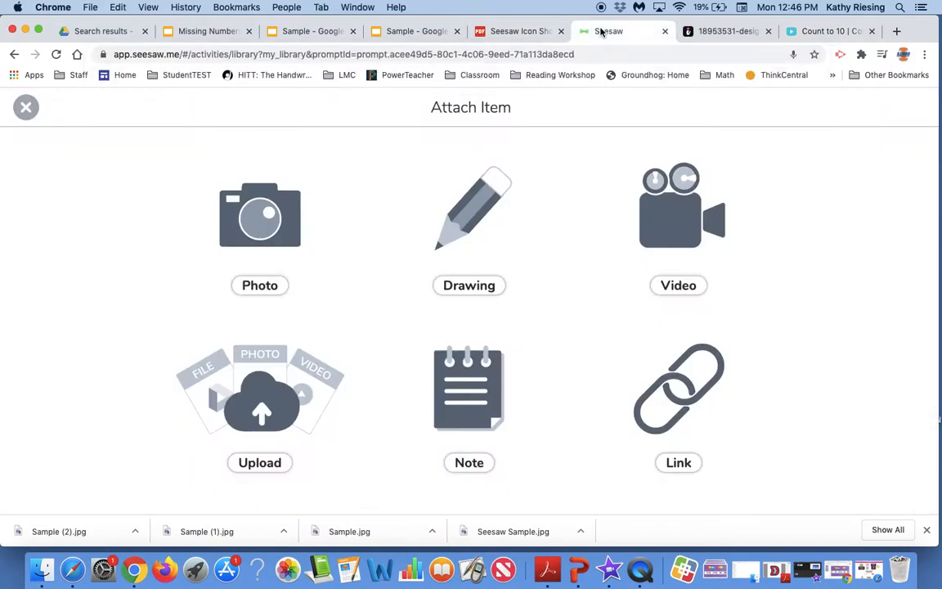
click(679, 462)
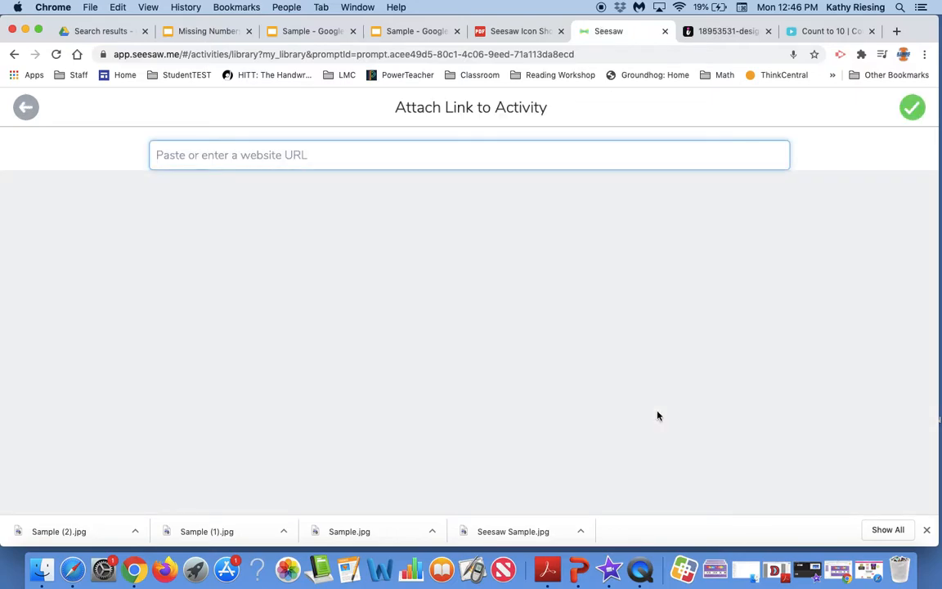
key(super+v)
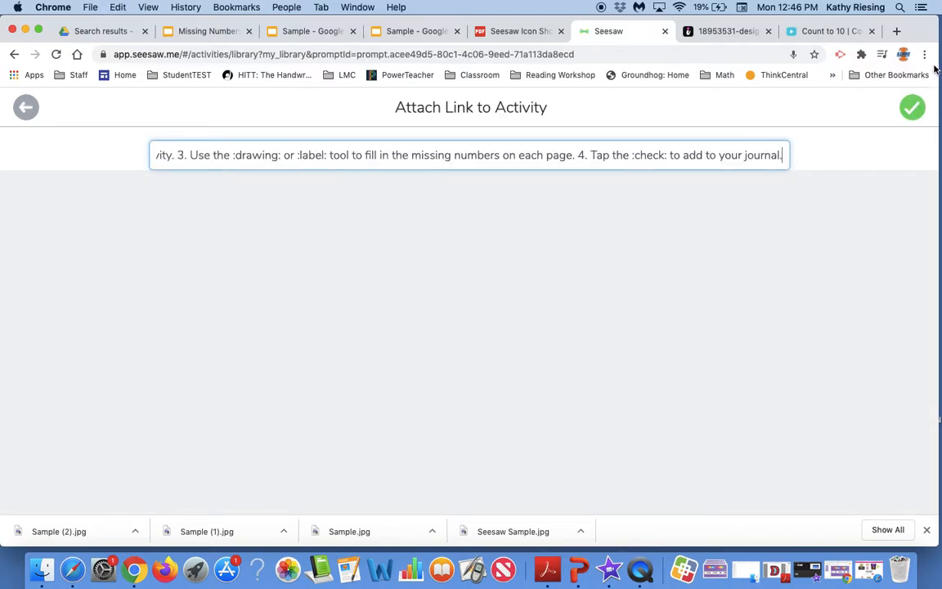
triple_click(579, 154)
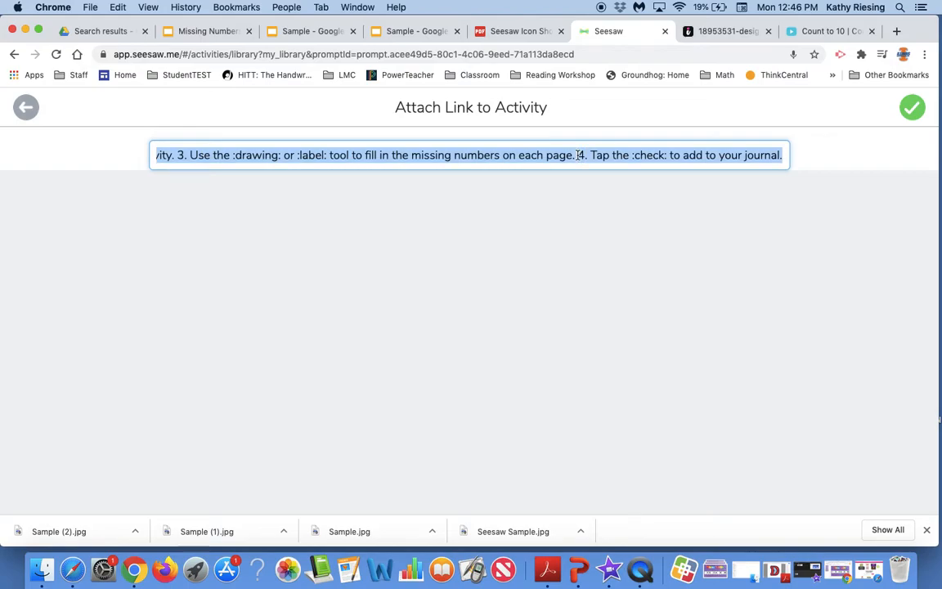
key(super+x)
click(830, 31)
key(super+v)
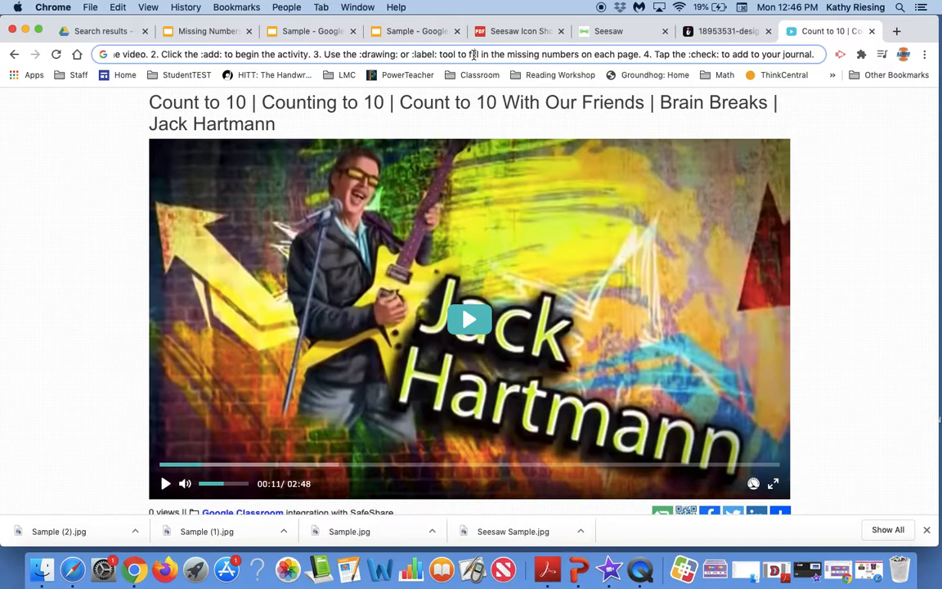
click(54, 54)
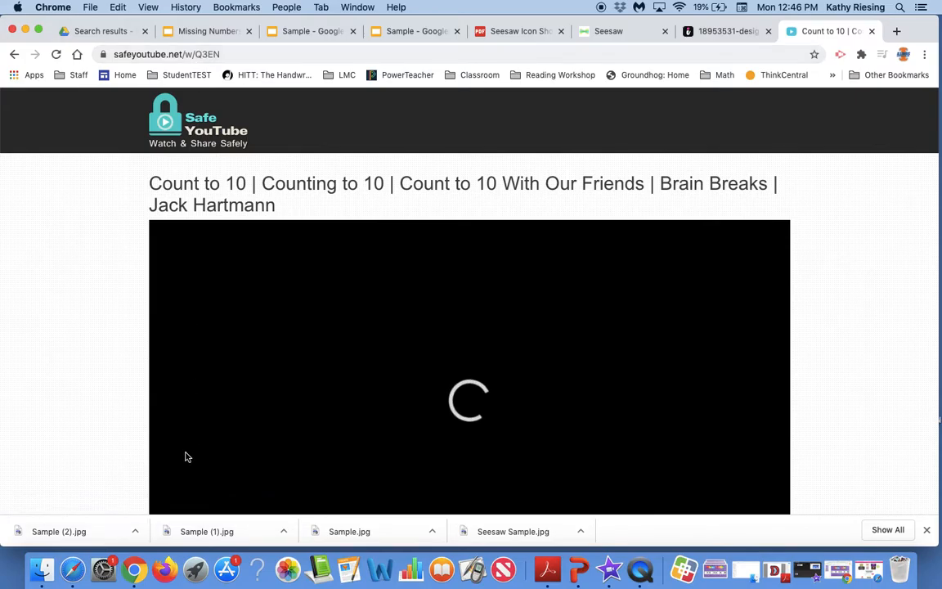
Copy the safeyoutube.net video address and attach it as a link to the activity's instructions
scroll(255, 495, down, 1)
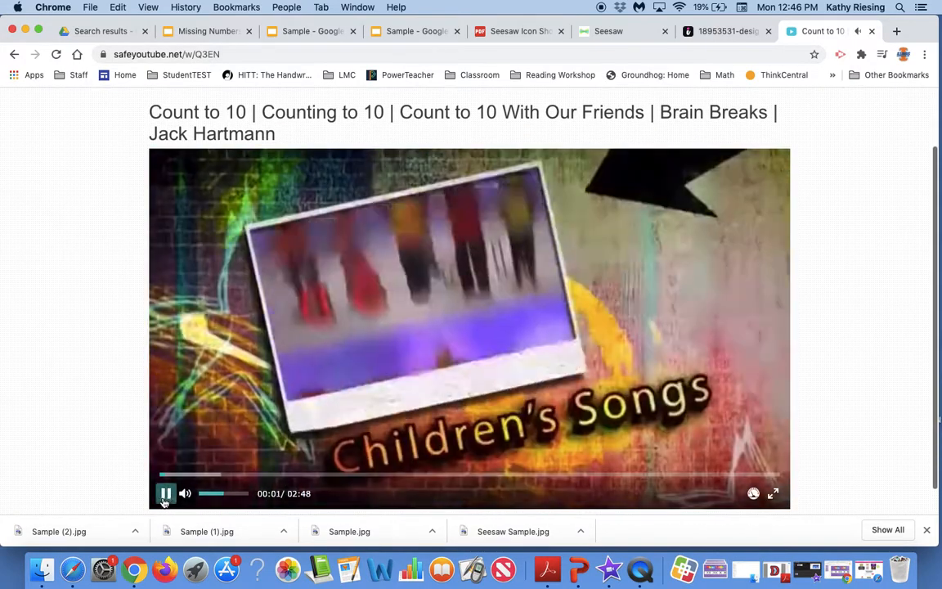
click(166, 494)
click(174, 54)
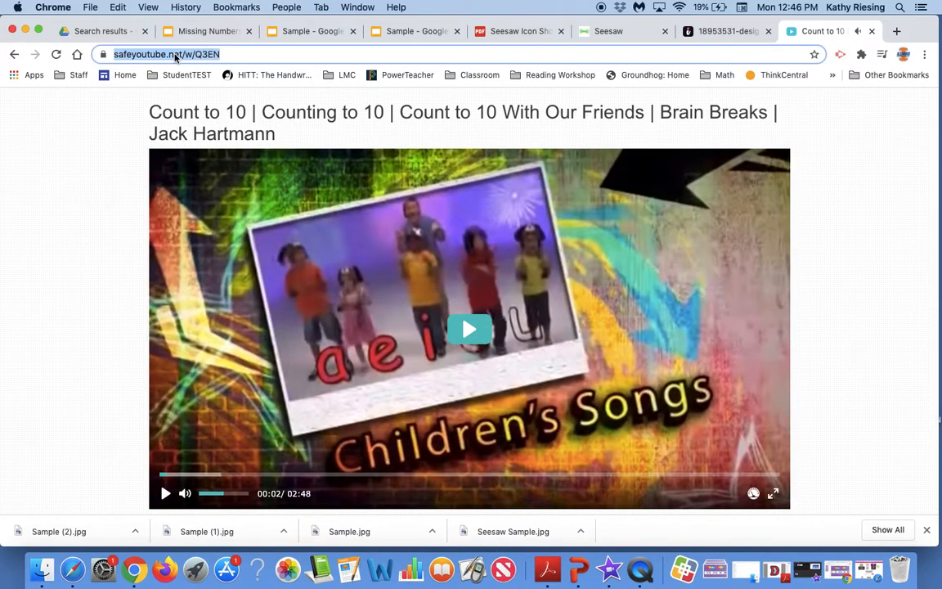
click(592, 32)
key(super+v)
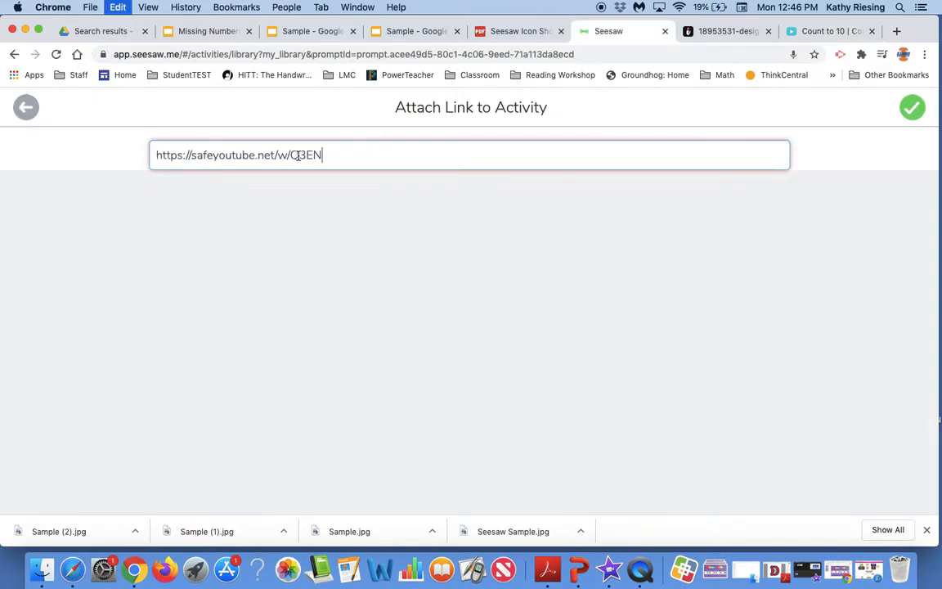
click(917, 109)
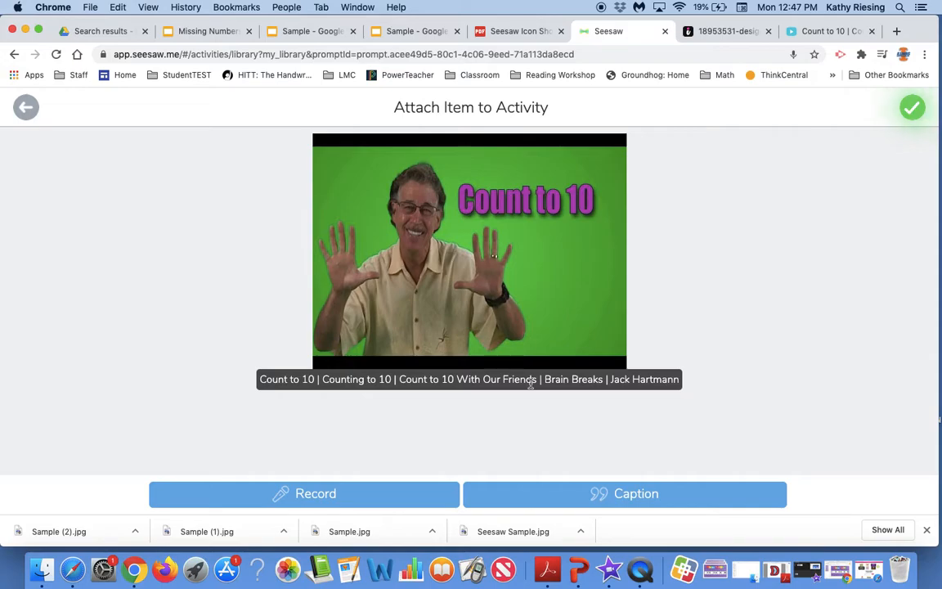
click(913, 109)
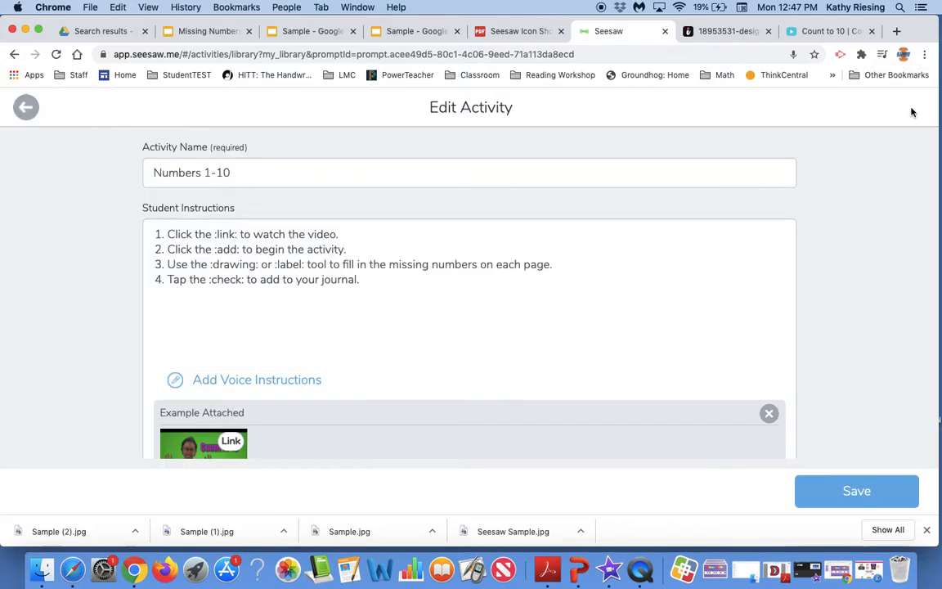
Save the activity, assign it to the Summer Course 2020 class and open it in that class
click(826, 490)
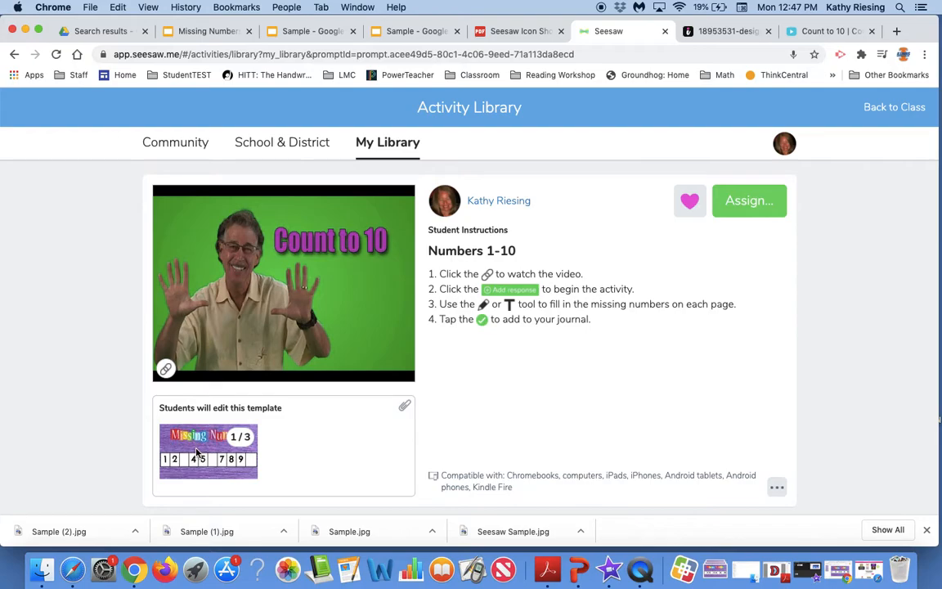
click(756, 206)
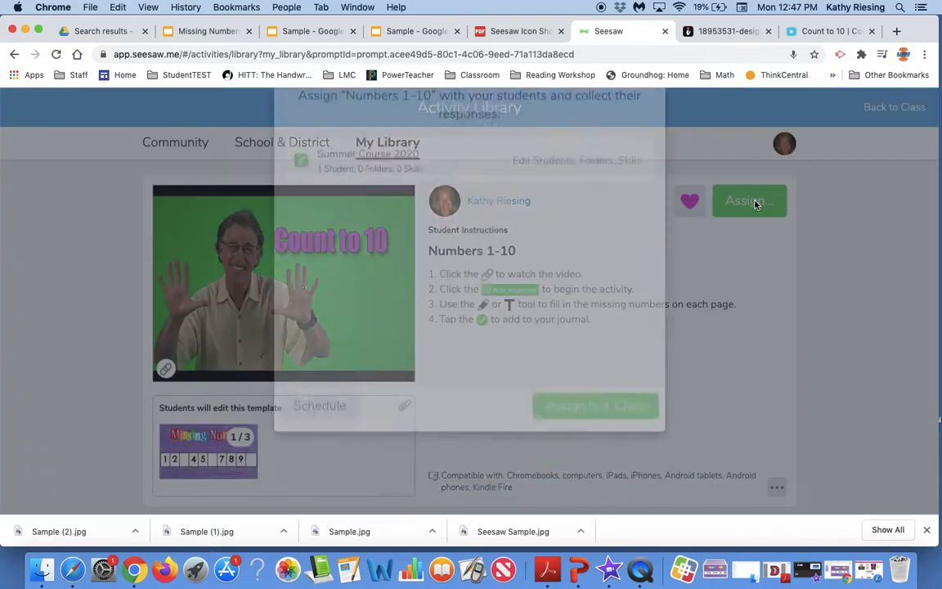
click(618, 479)
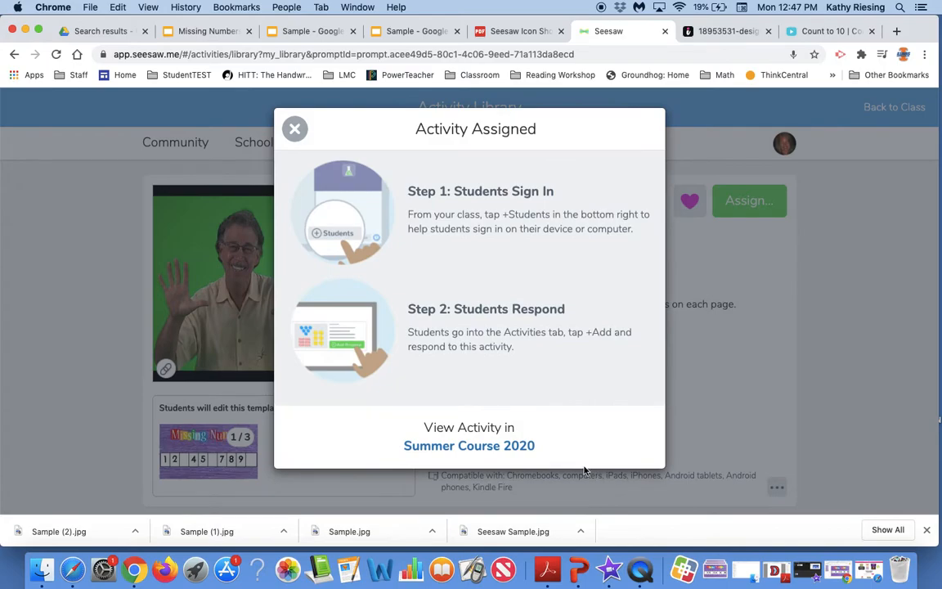
click(509, 448)
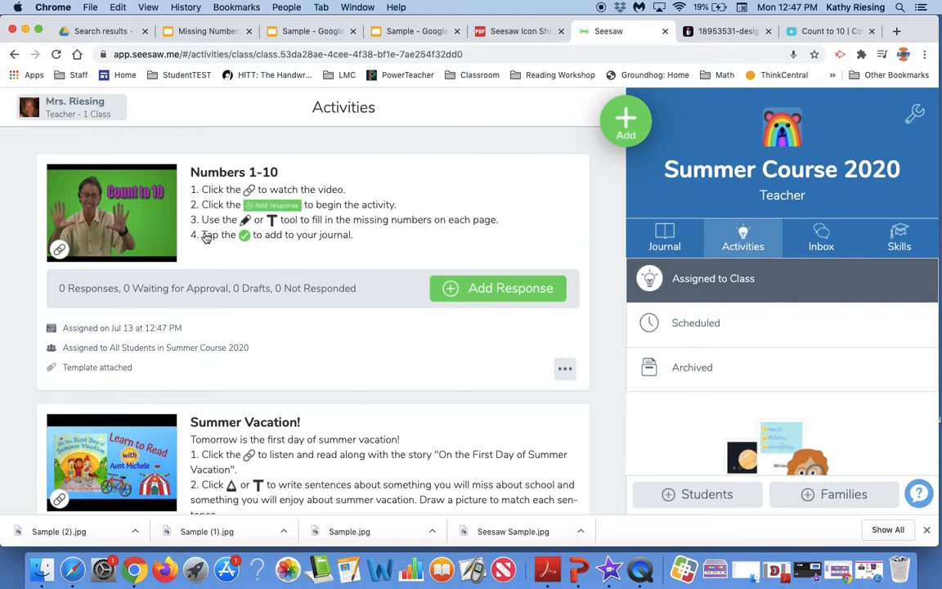
Test the activity's video link, then start a response to it as the sample student
click(60, 249)
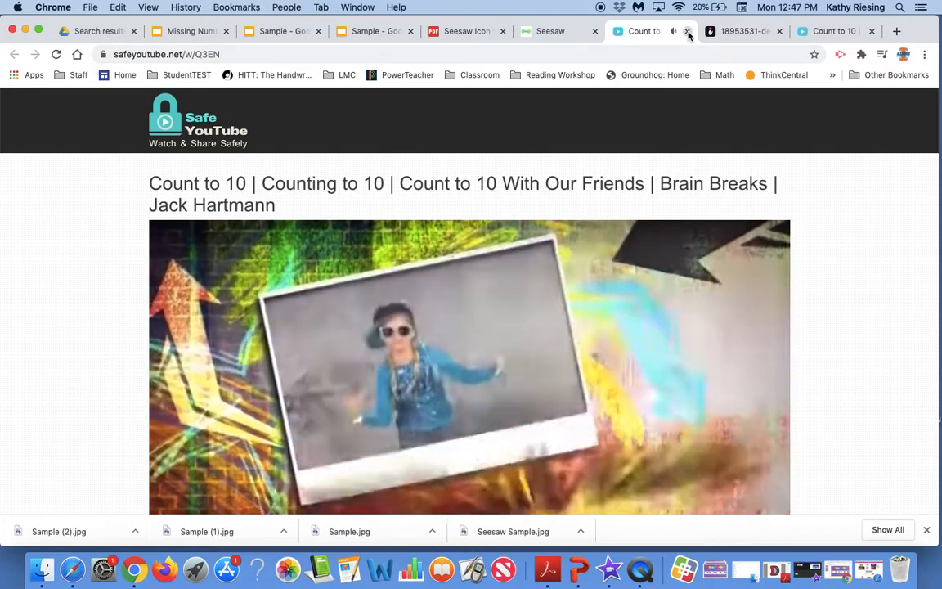
click(688, 33)
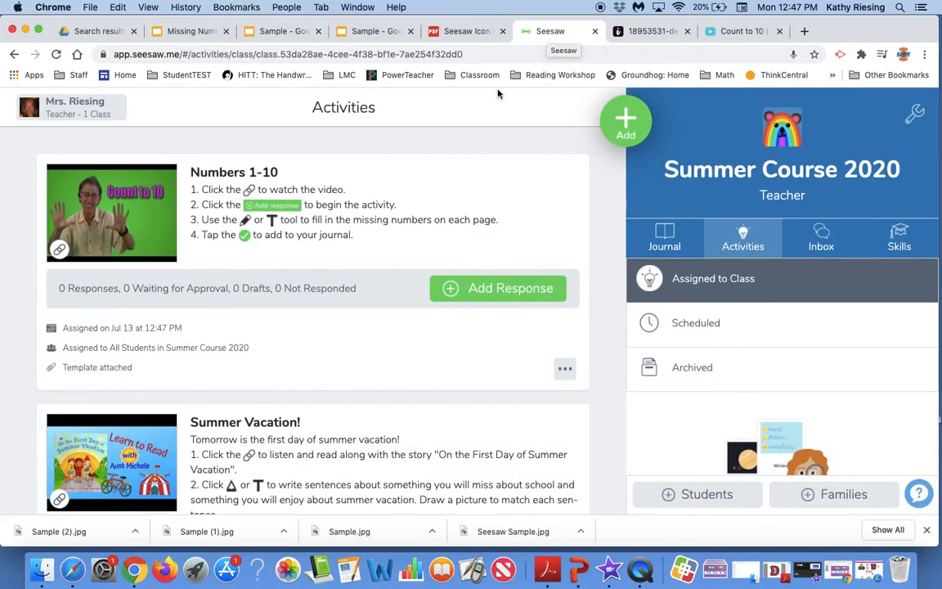
click(502, 289)
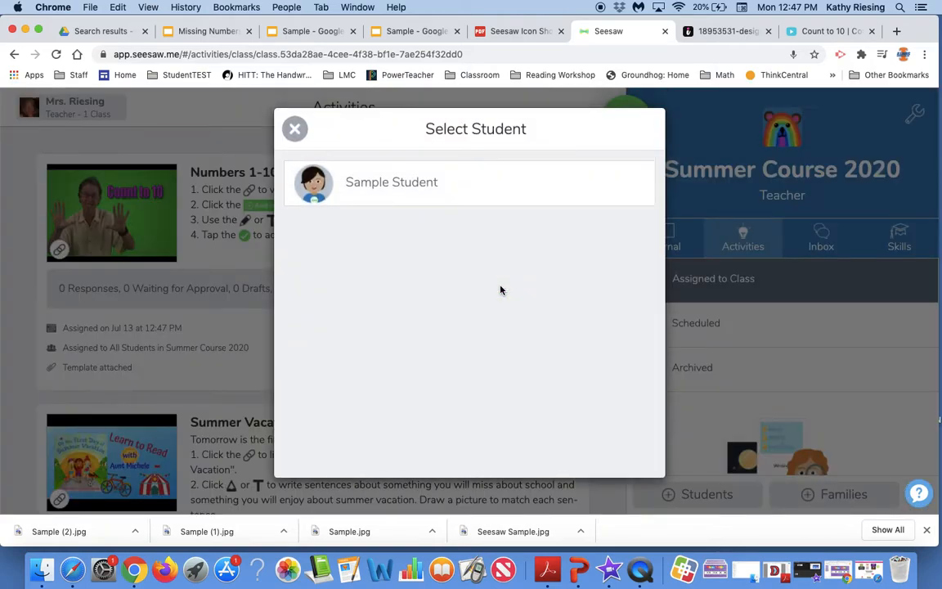
click(419, 181)
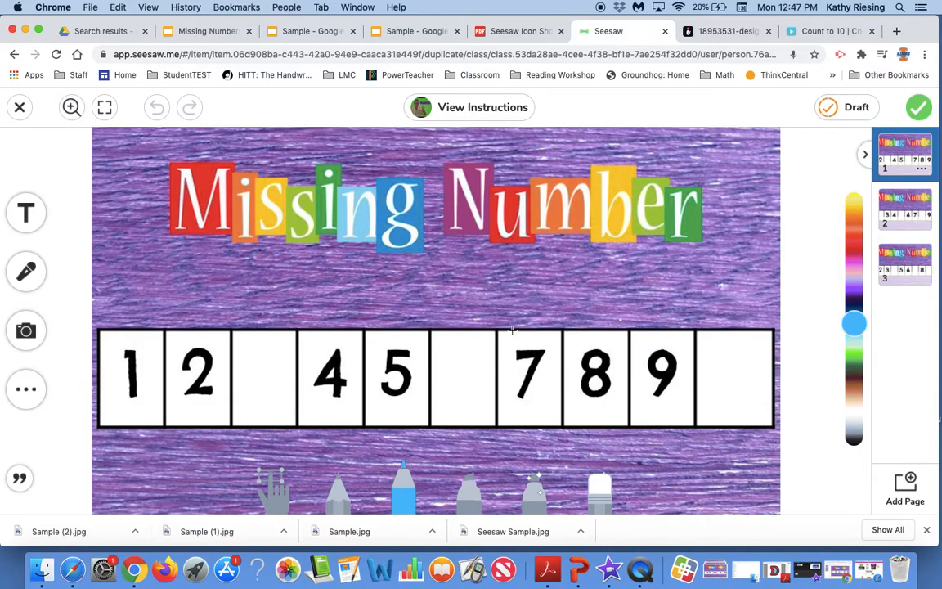
View the instructions within the student response and test the video link from there
click(463, 115)
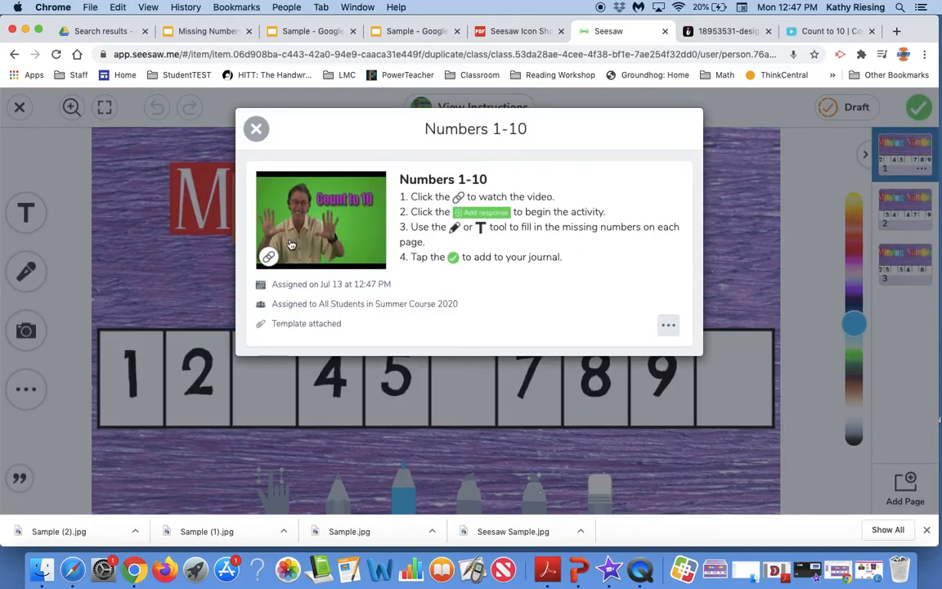
click(291, 244)
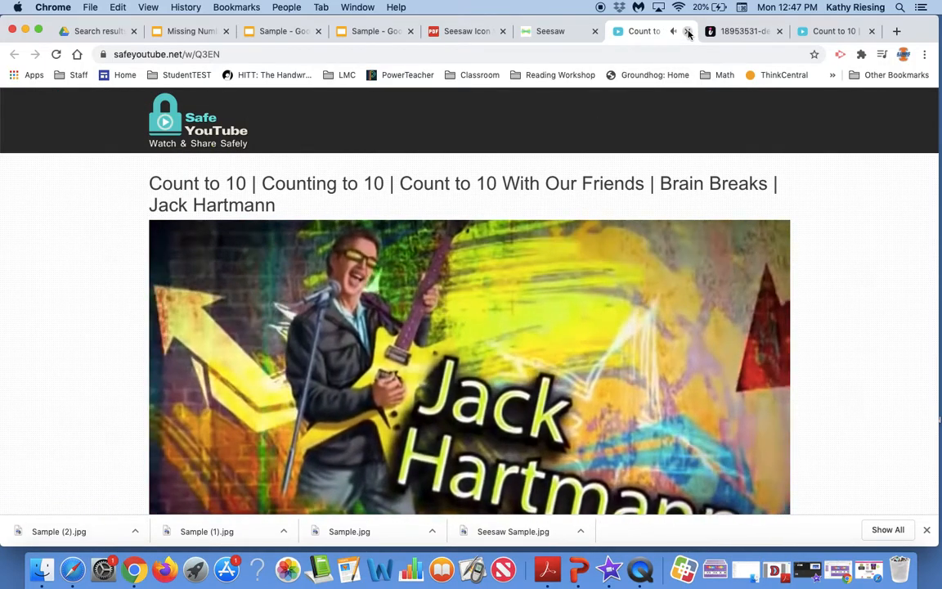
click(687, 31)
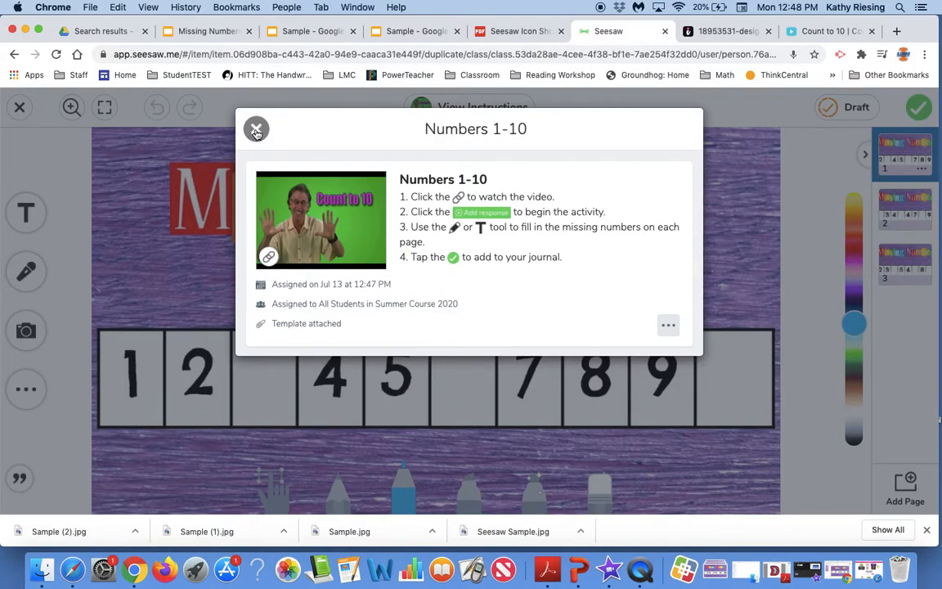
click(257, 129)
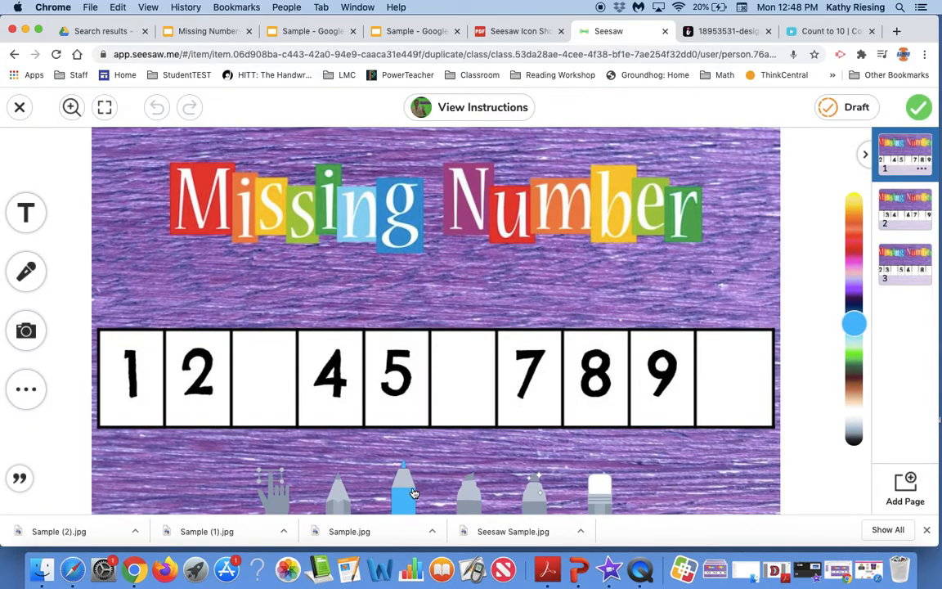
Write 3 and 6 in the empty boxes on the first template page and submit the response
mouse_move(246, 359)
mouse_down()
mouse_move(256, 376)
mouse_move(246, 399)
mouse_up()
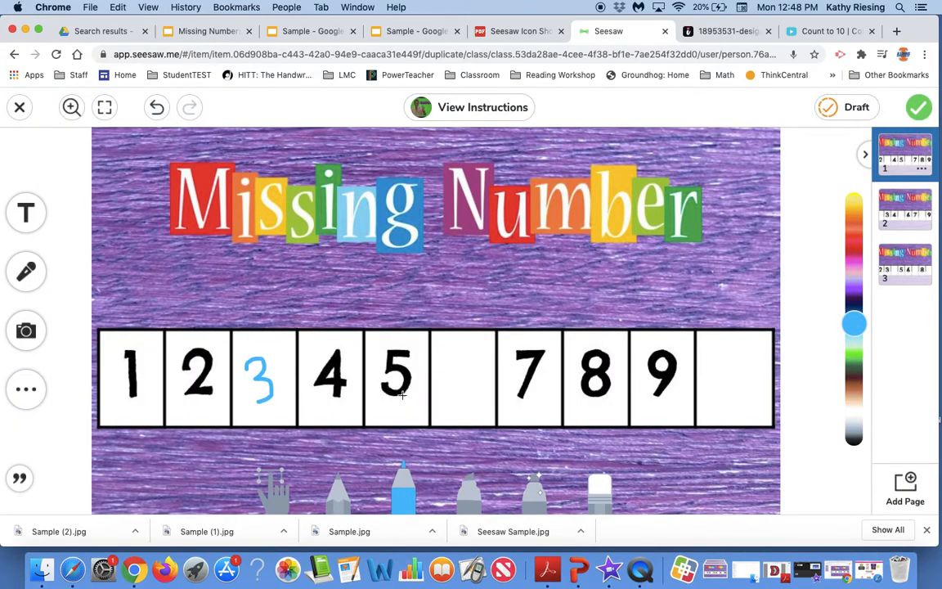
drag(450, 366, 463, 393)
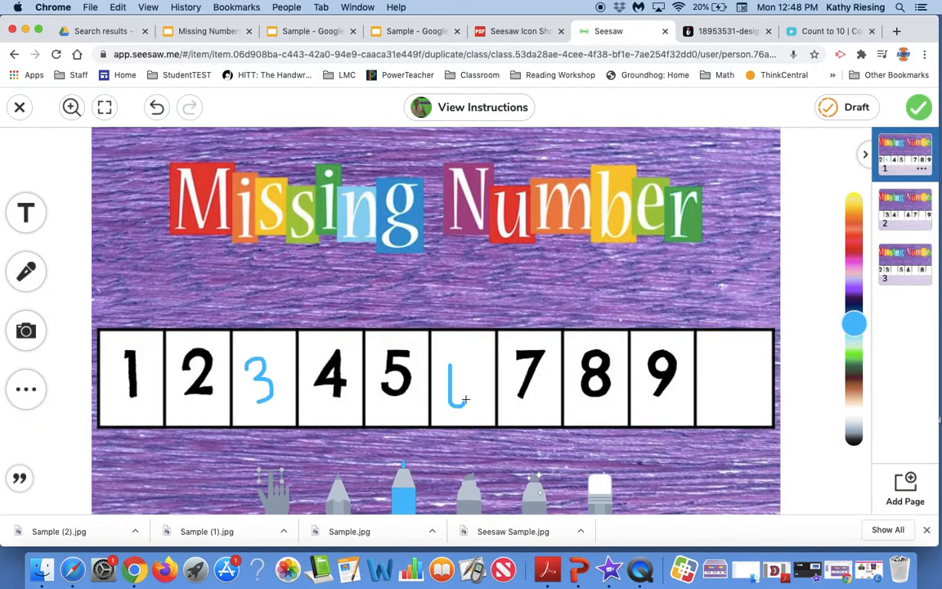
click(892, 213)
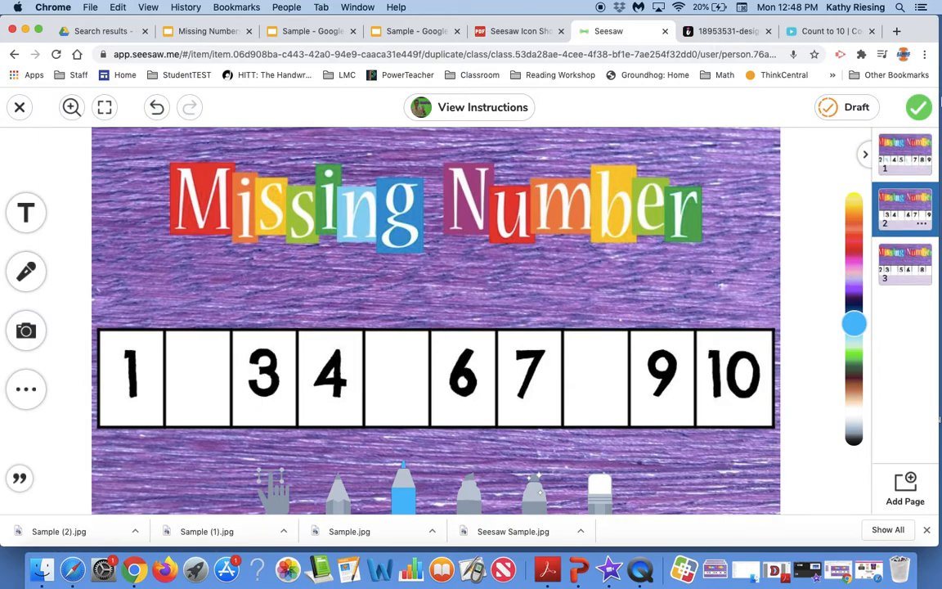
click(921, 107)
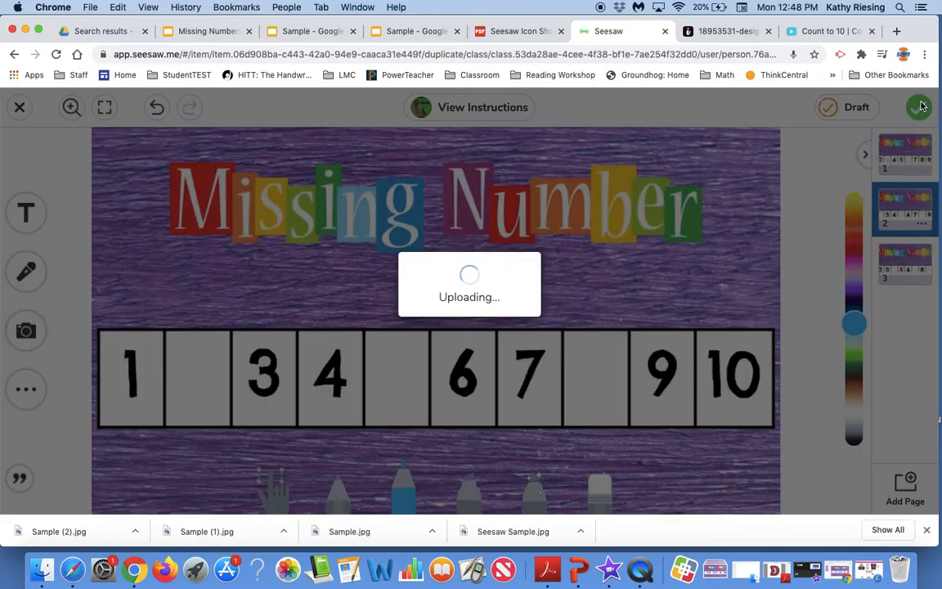